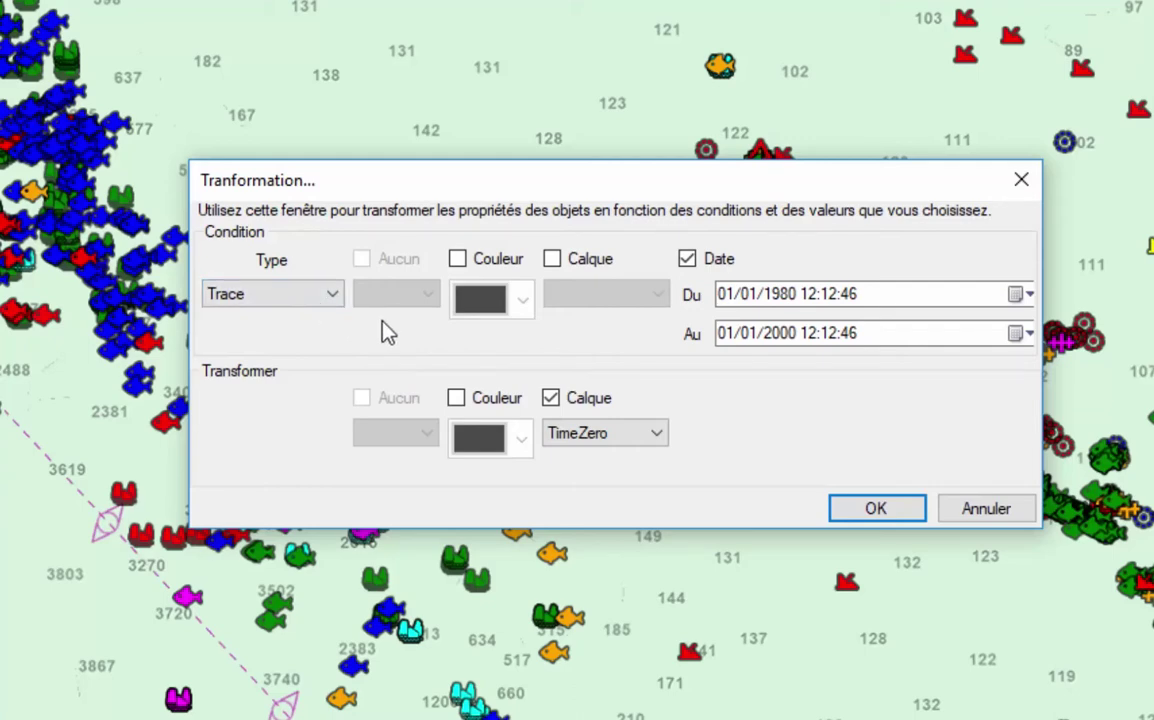
Set the condition's object type to Marque, trying Tous along the way
left_click(334, 302)
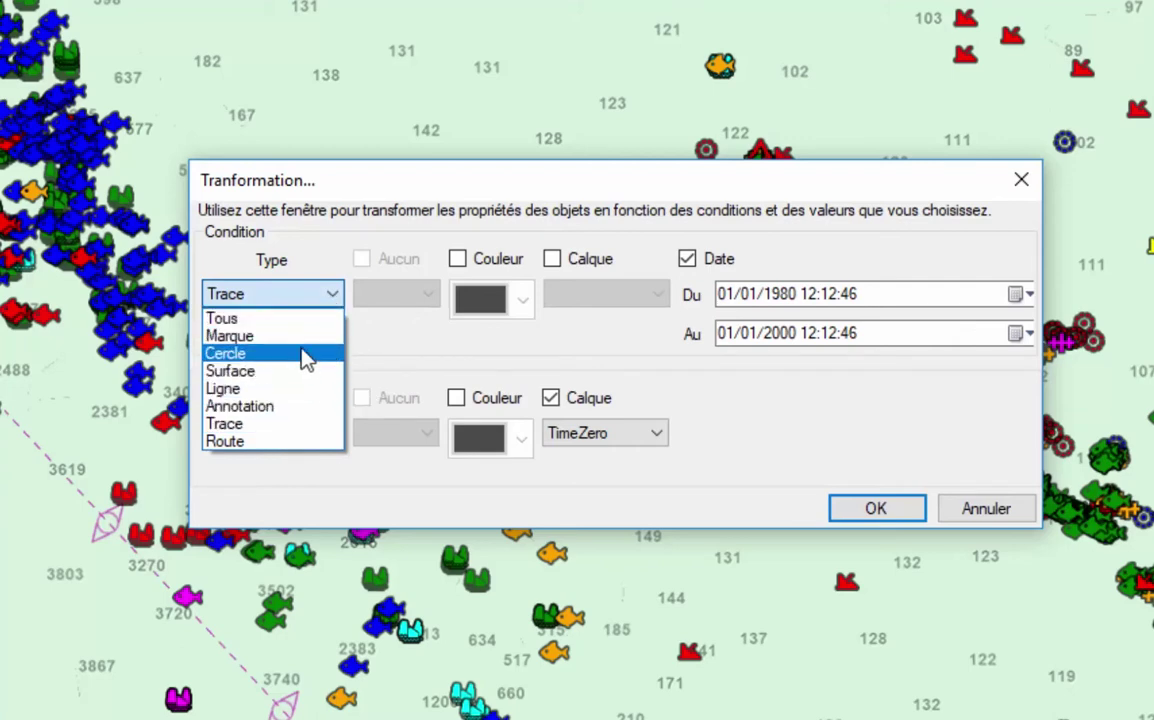
left_click(304, 338)
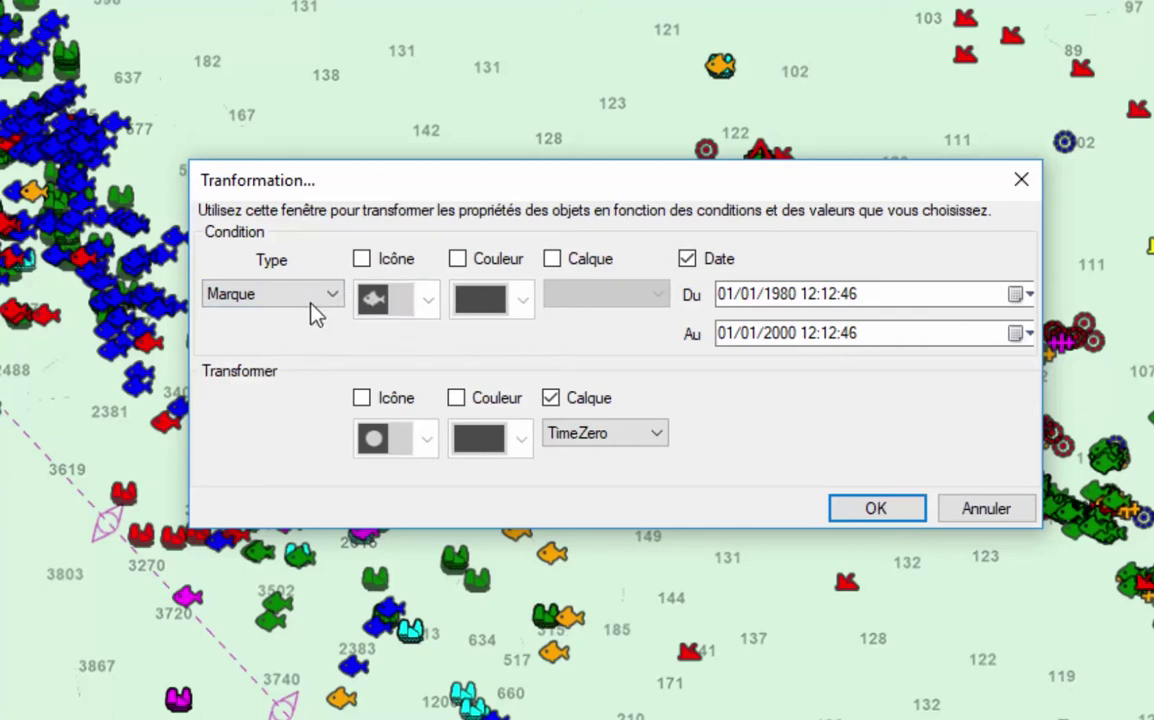
left_click(310, 300)
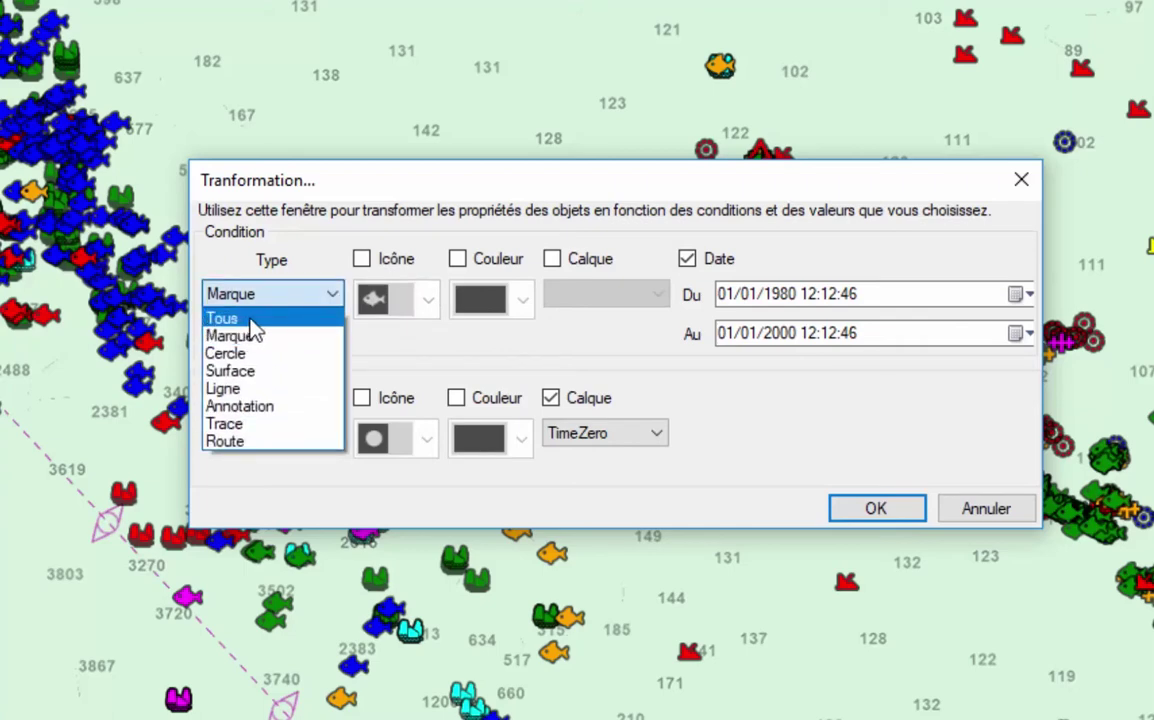
left_click(251, 319)
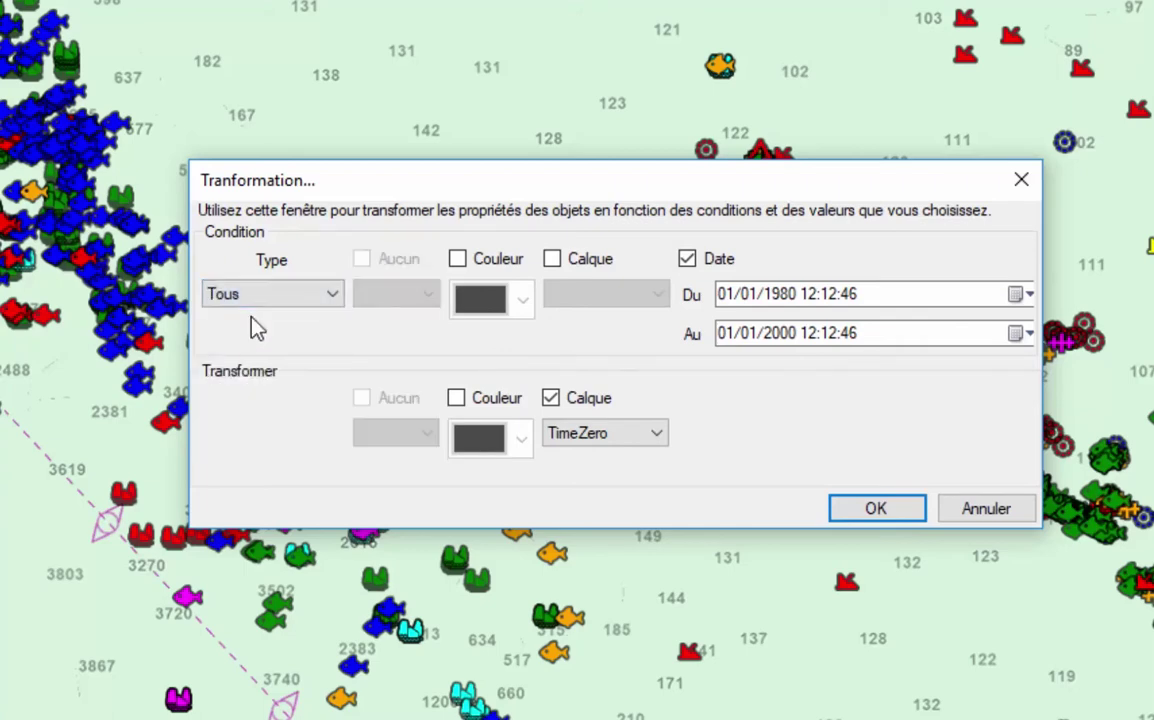
key("Down")
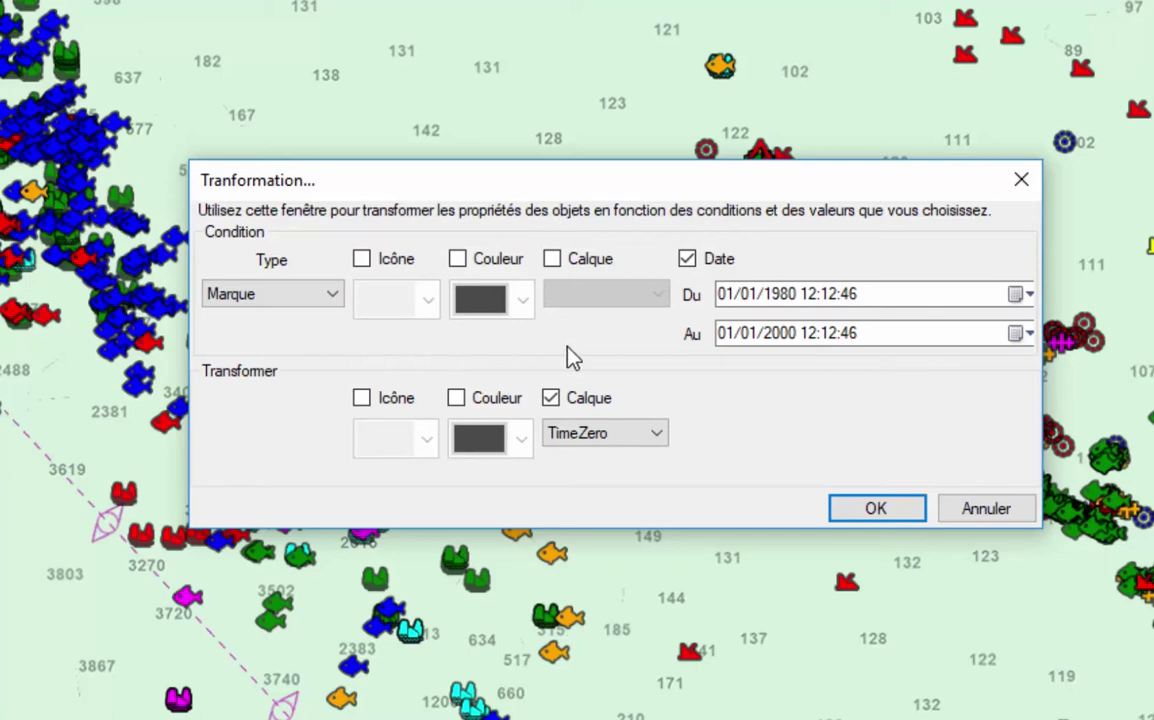
left_click(295, 298)
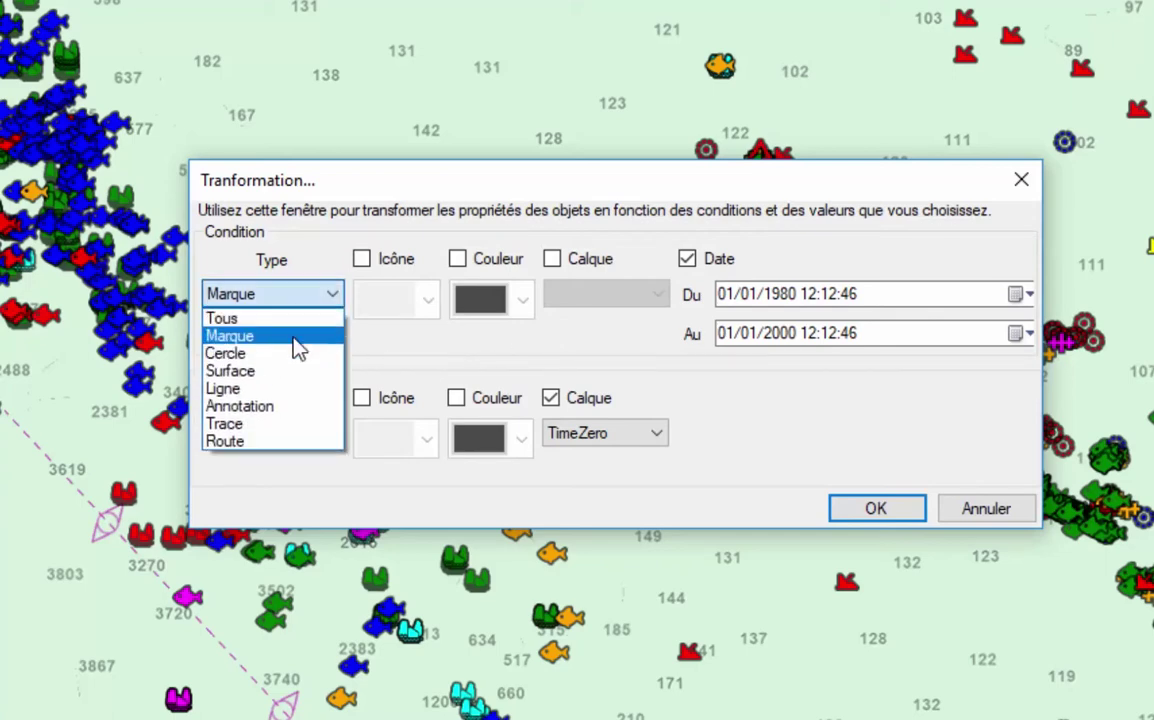
left_click(294, 337)
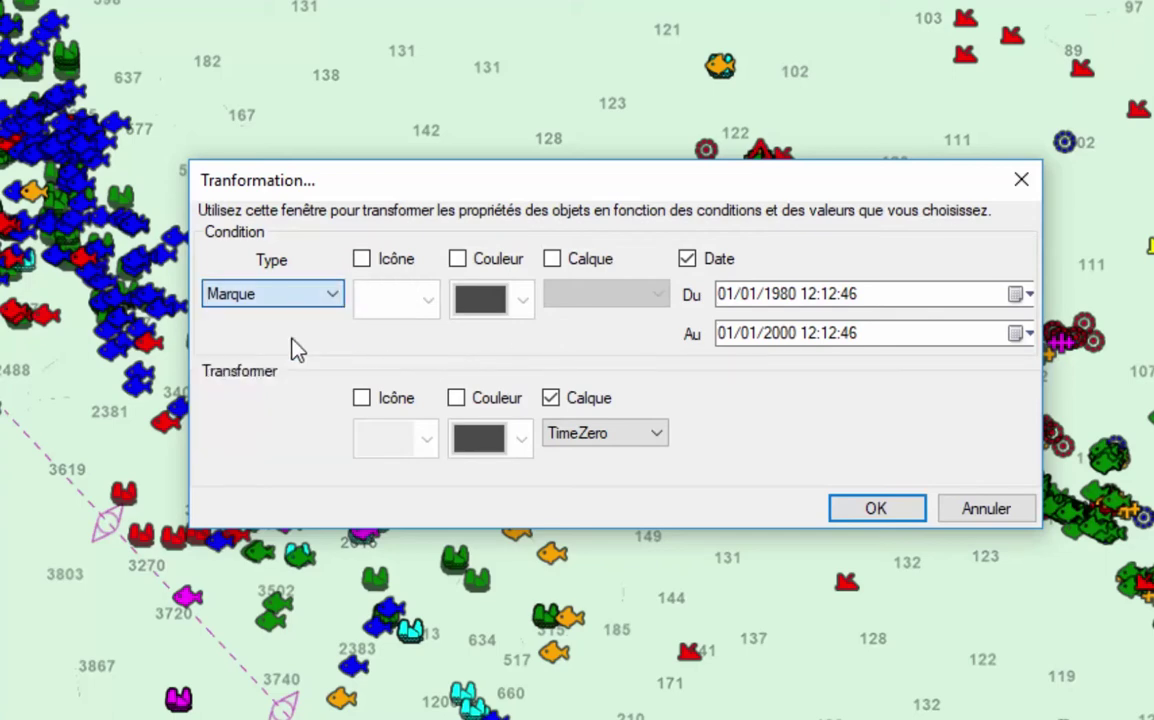
Filter the marks by fish icon, red colour and the TimeZero layer in the condition
left_click(362, 259)
left_click(458, 260)
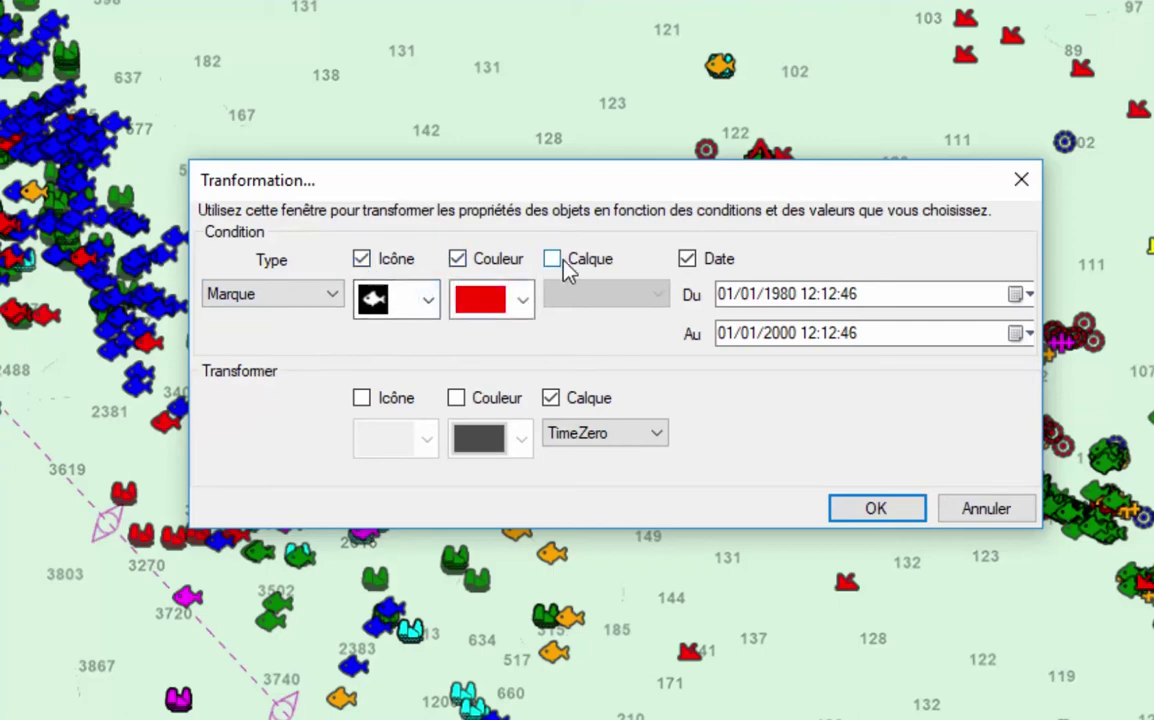
left_click(556, 261)
left_click(630, 296)
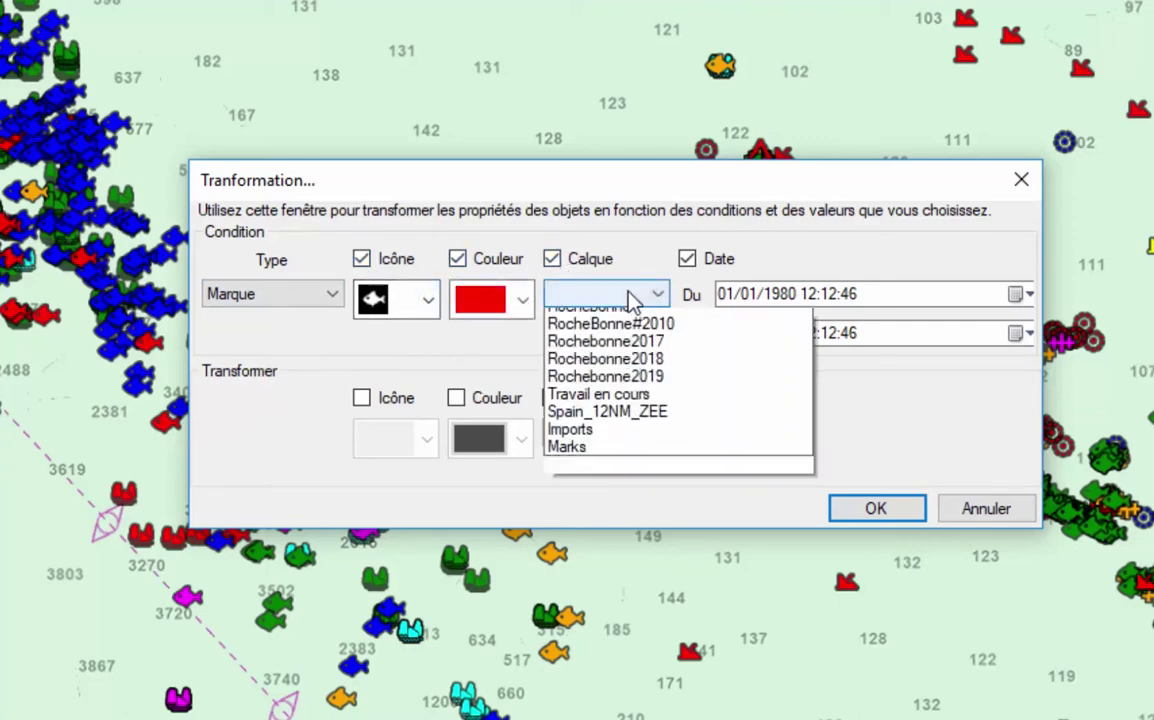
left_click(627, 320)
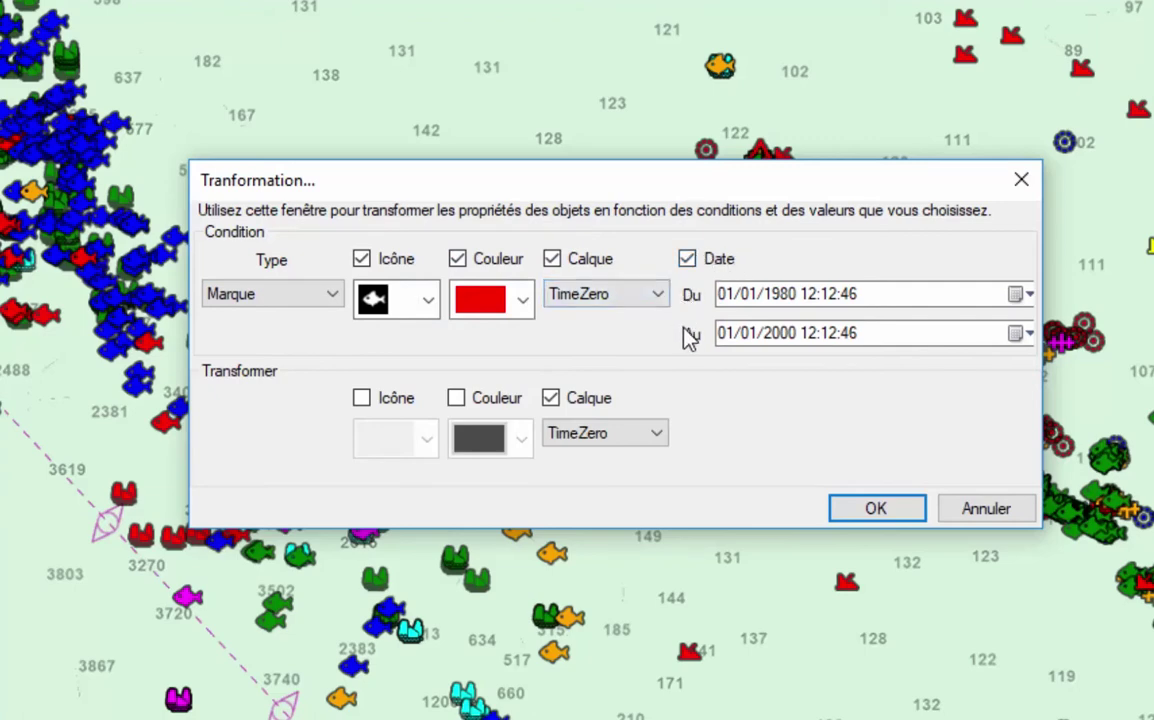
Try the Trace and Surface object types in the condition, enabling the Solide pattern filter for surfaces
left_click(300, 296)
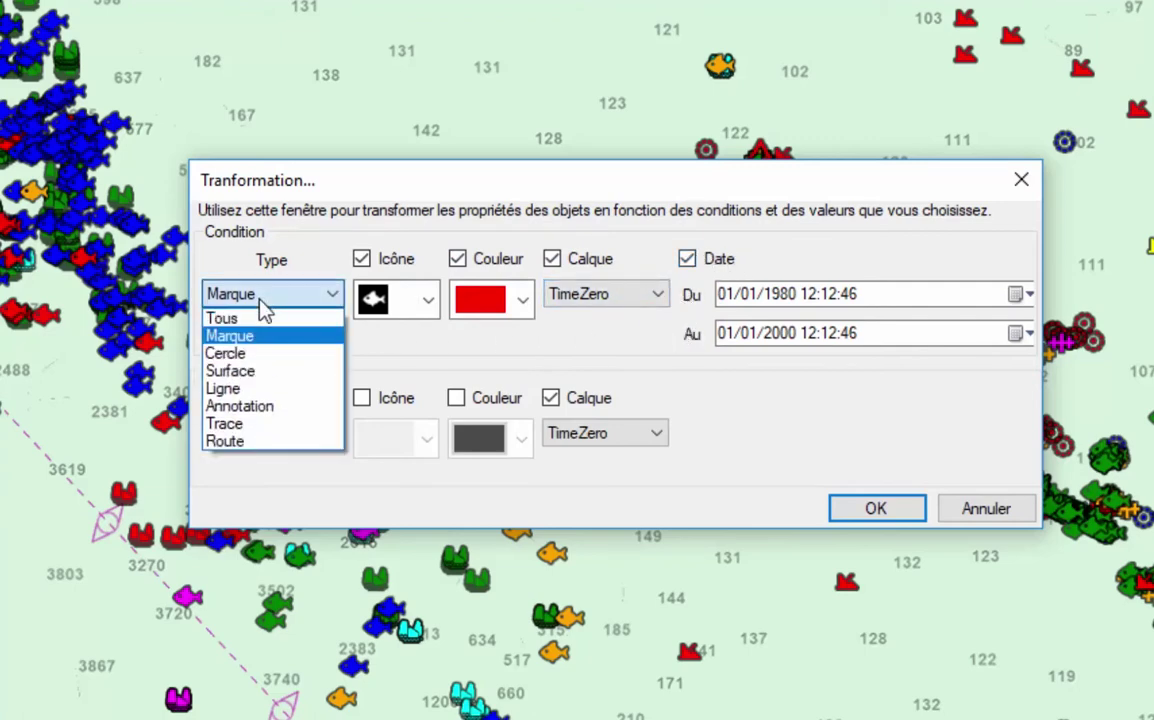
left_click(260, 422)
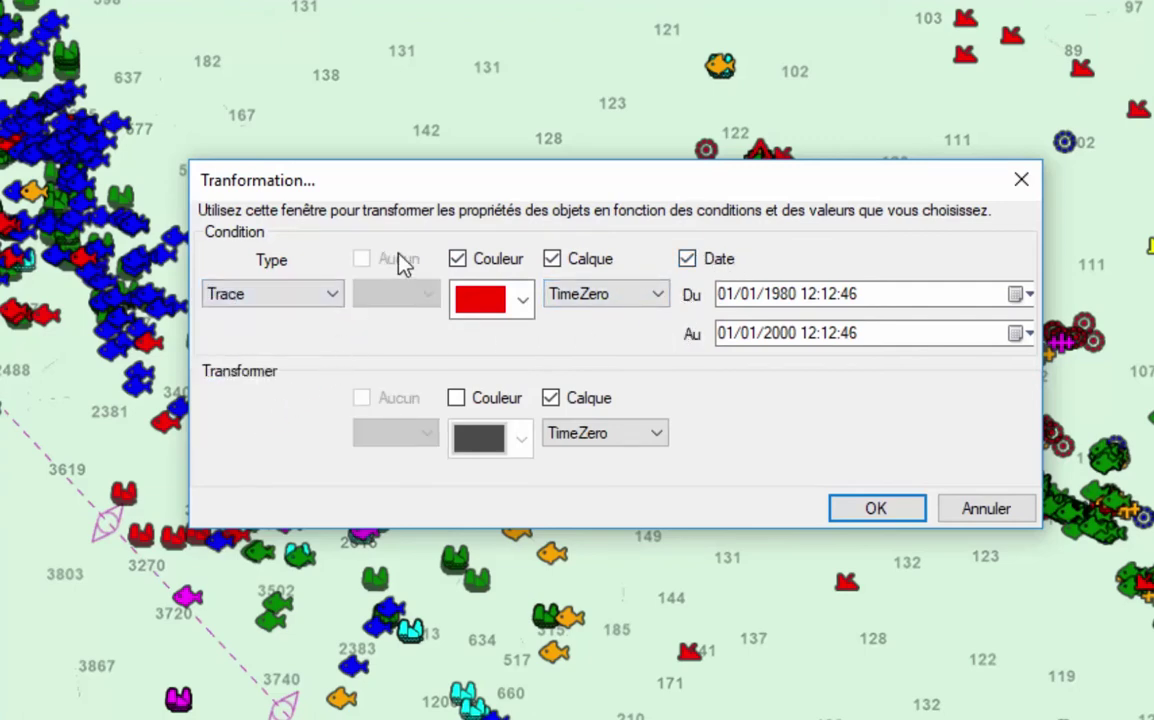
left_click(290, 296)
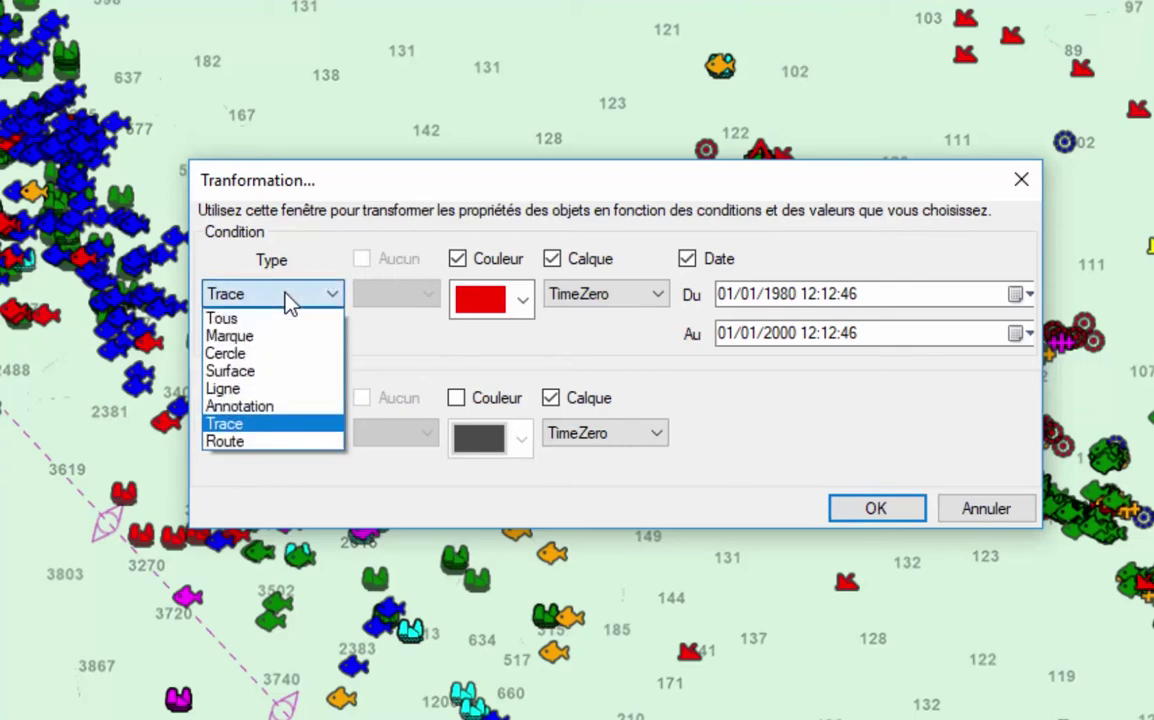
left_click(272, 376)
left_click(362, 261)
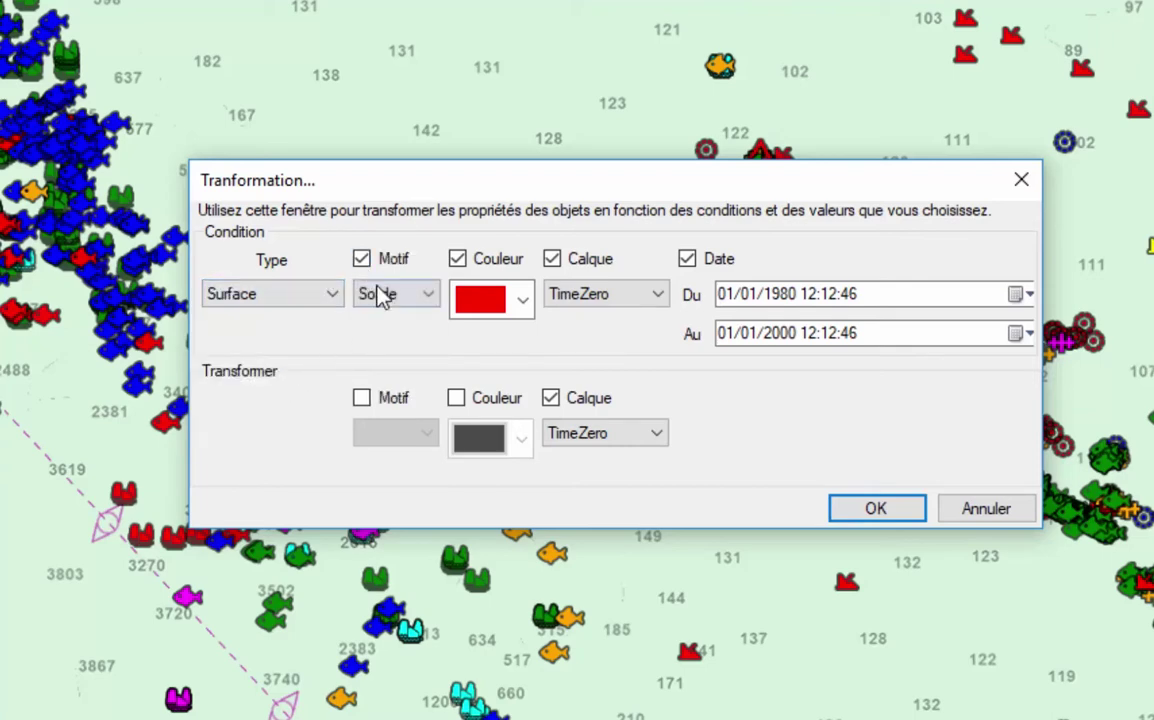
left_click(381, 292)
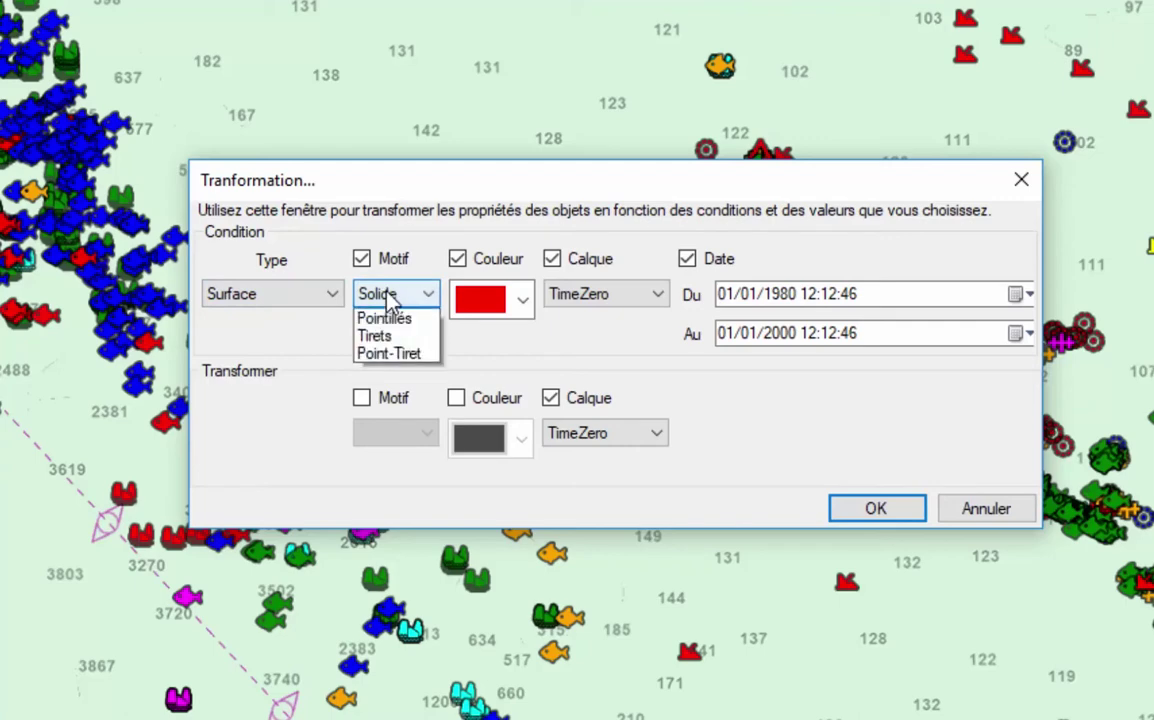
left_click(310, 340)
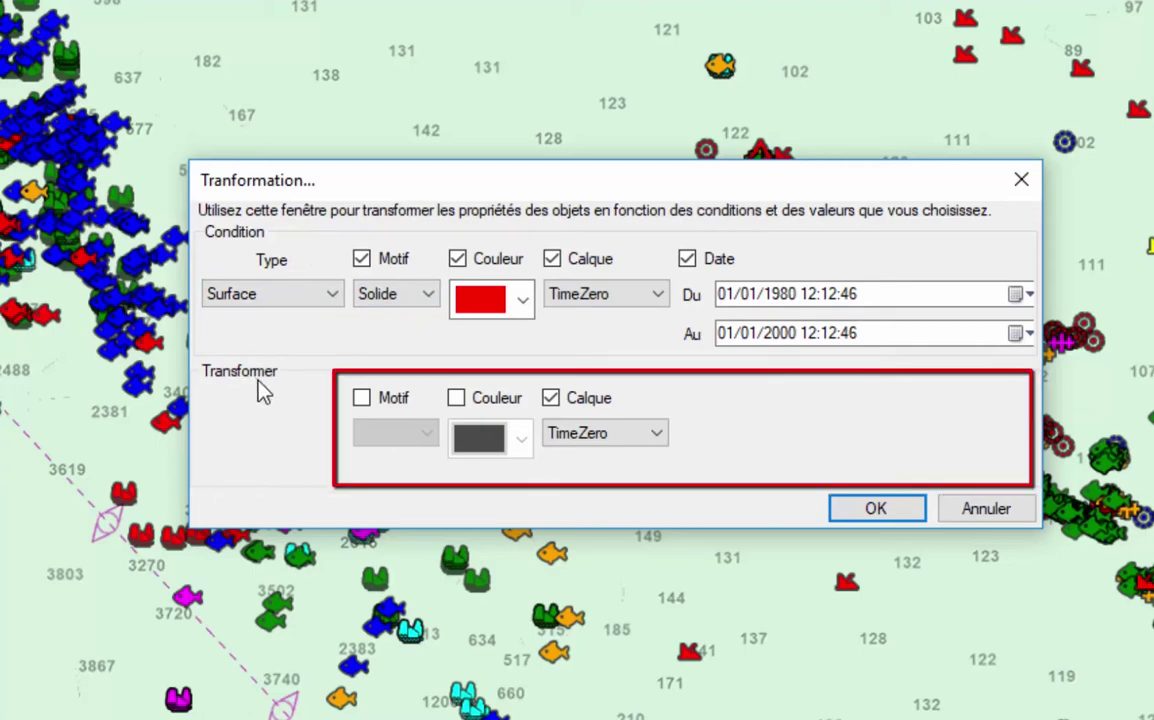
Set the condition's object type back to Marque and filter it by the fish icon
left_click(277, 300)
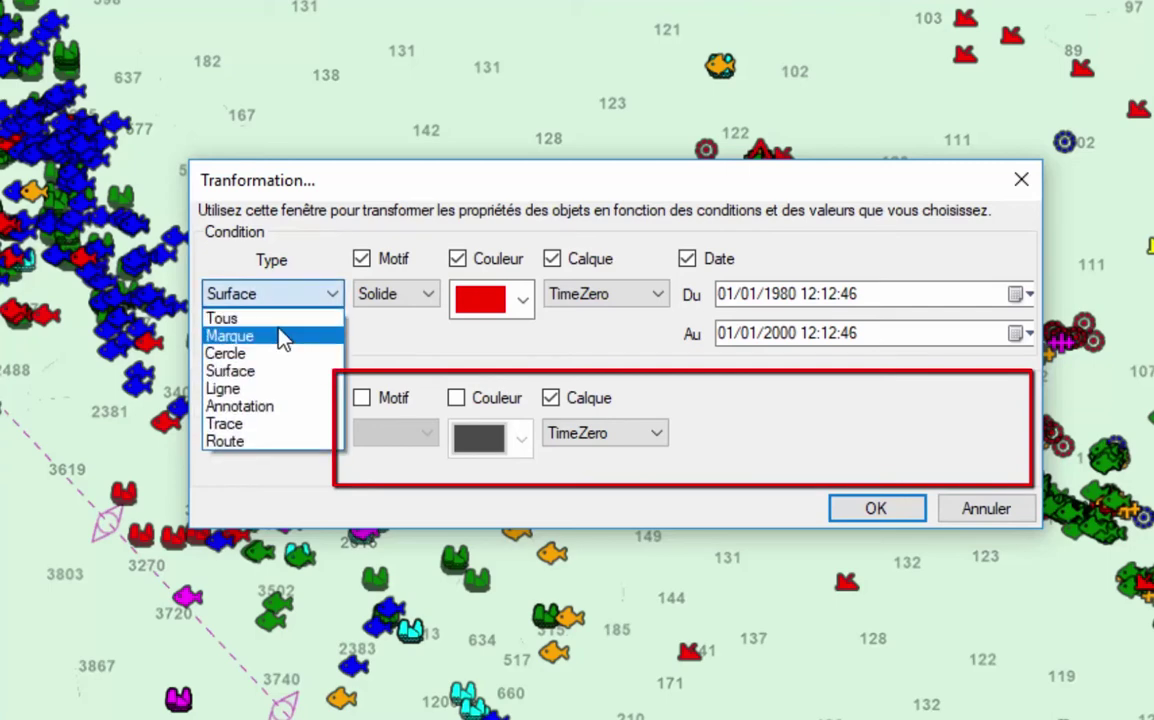
left_click(284, 337)
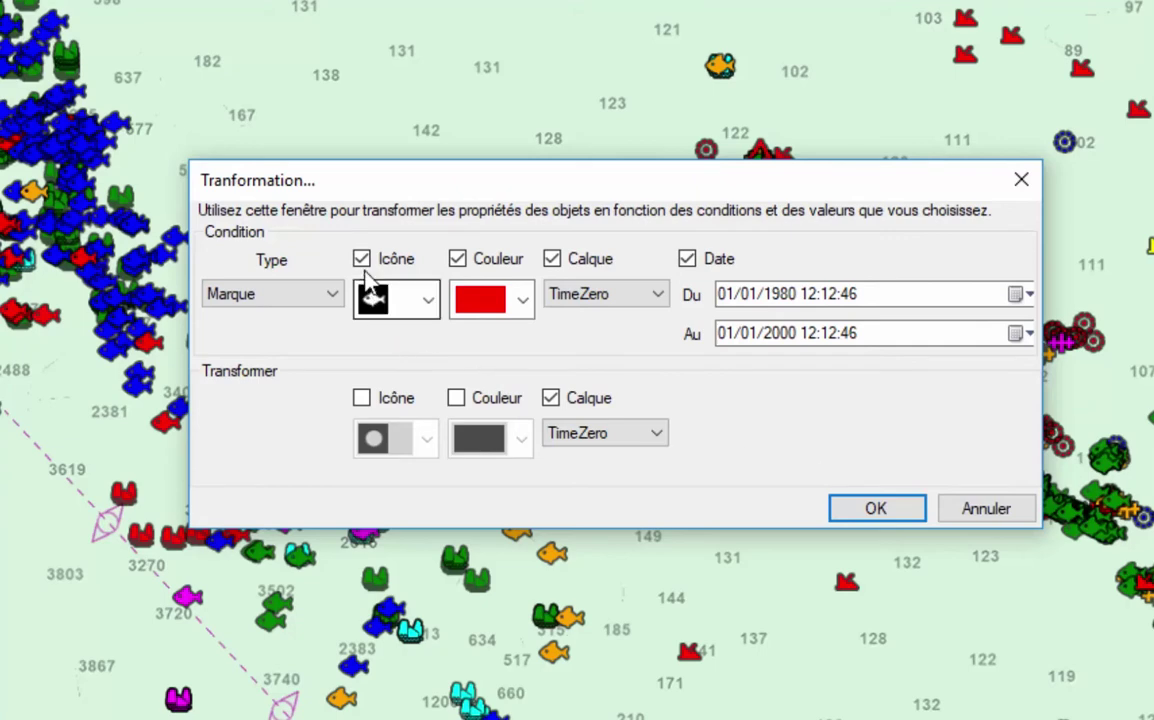
left_click(302, 294)
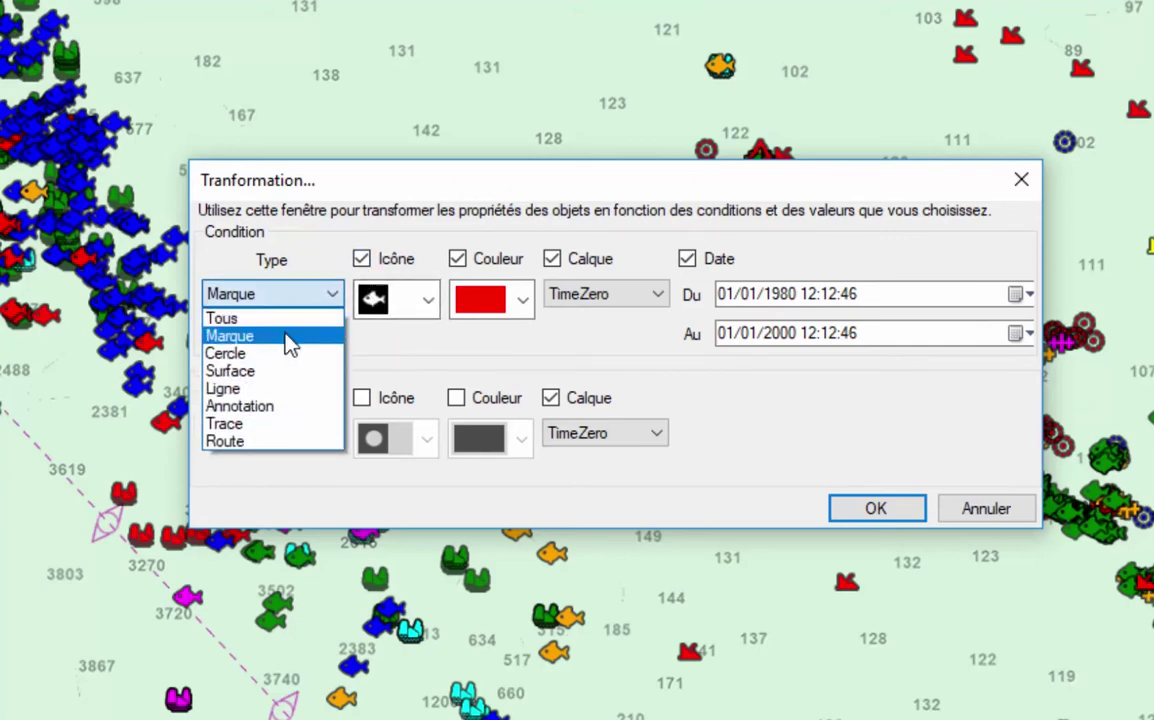
left_click(286, 336)
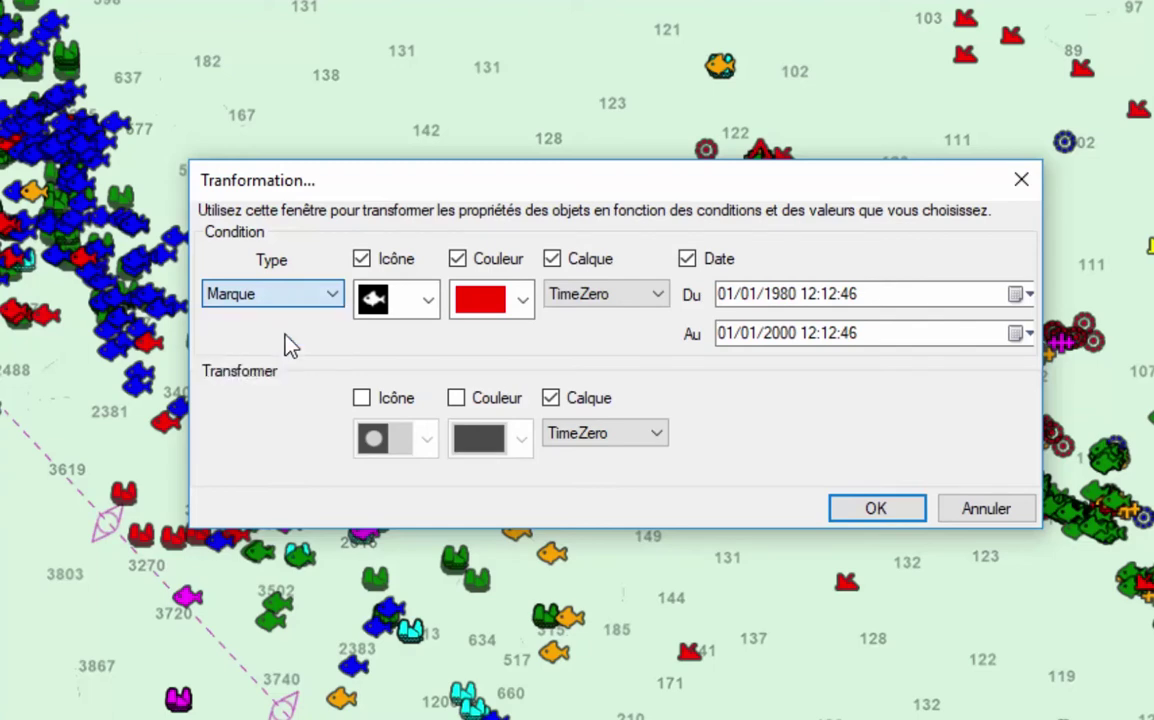
left_click(362, 259)
left_click(362, 259)
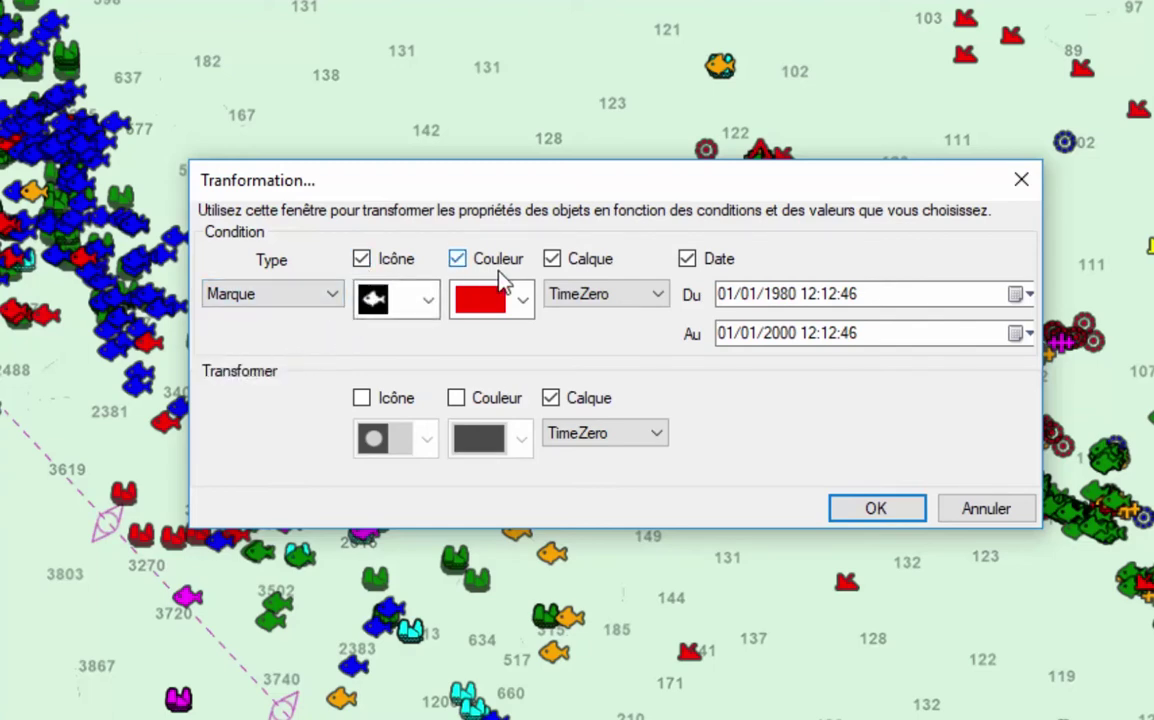
left_click(430, 299)
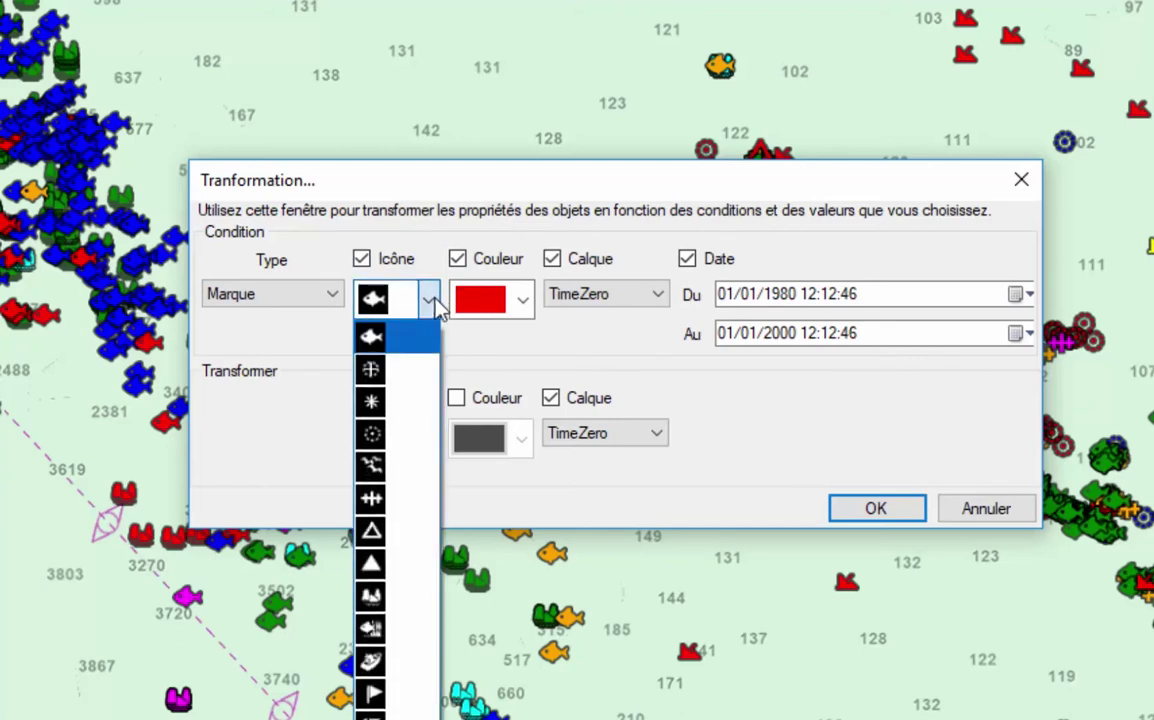
left_click(373, 337)
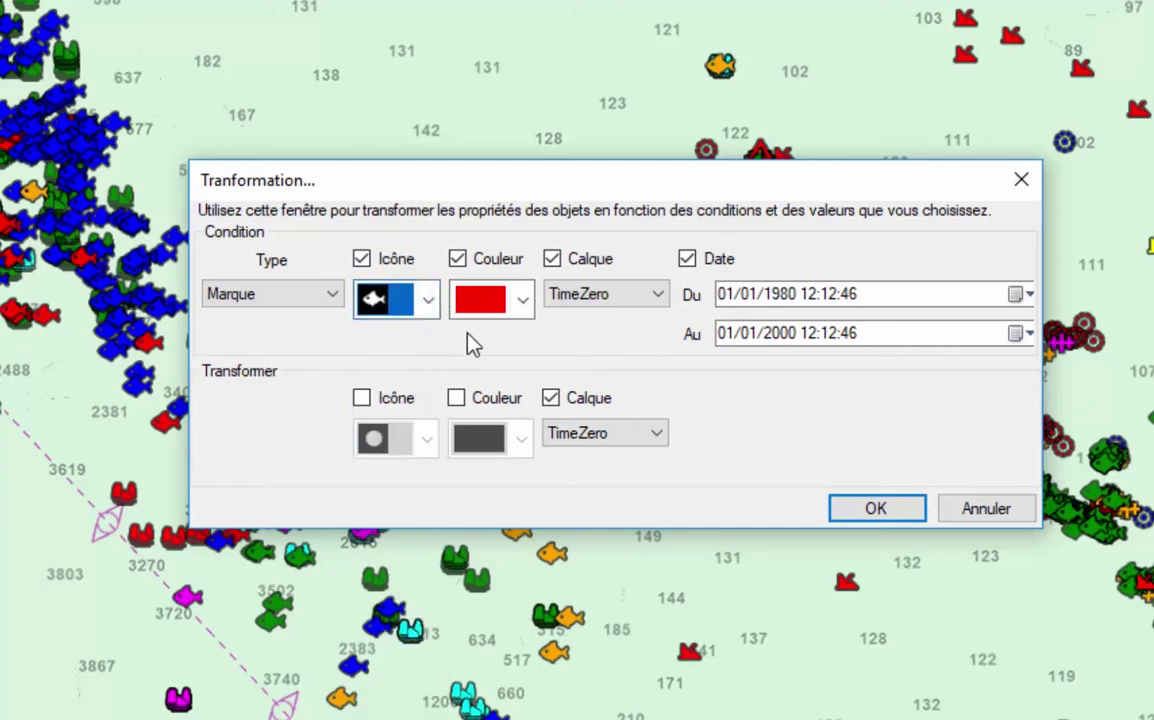
Set the condition's colour to green and disable its layer and date filters
left_click(522, 299)
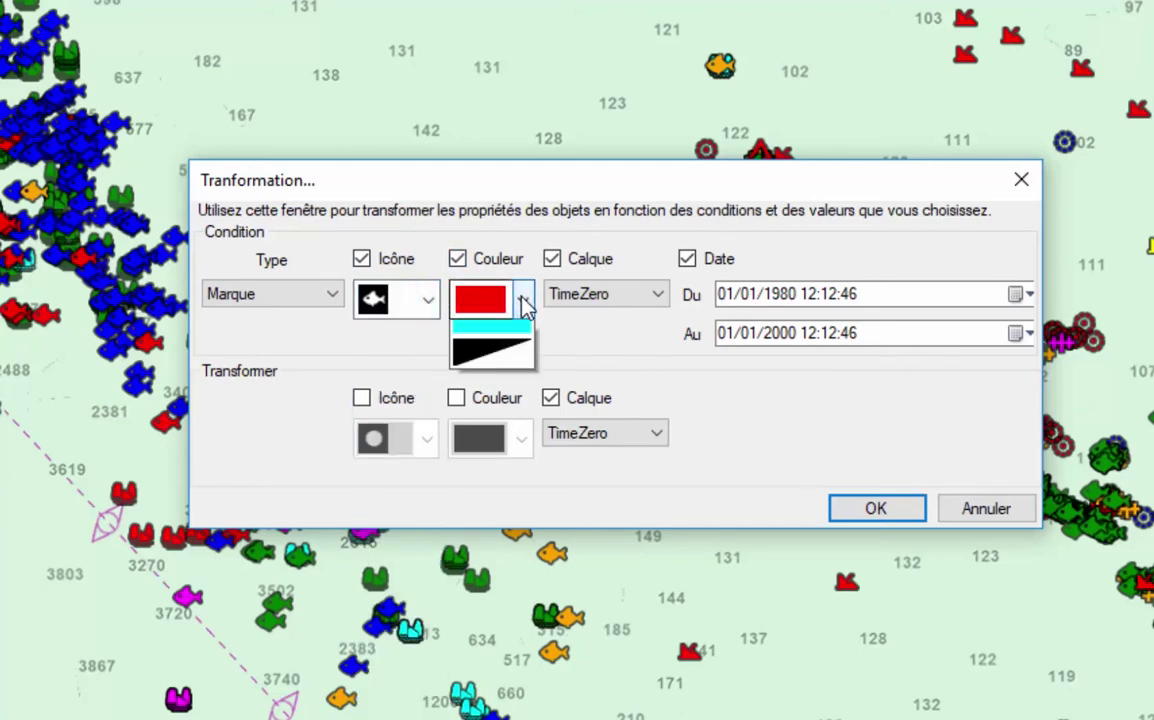
left_click(515, 436)
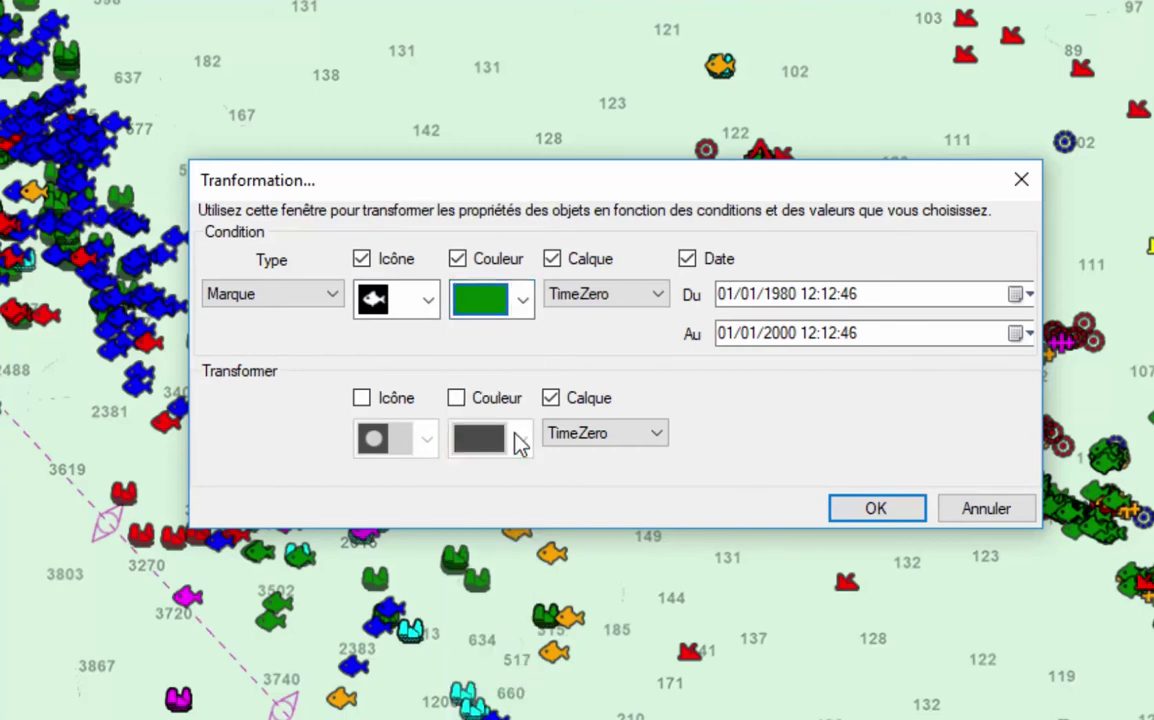
left_click(558, 266)
left_click(686, 259)
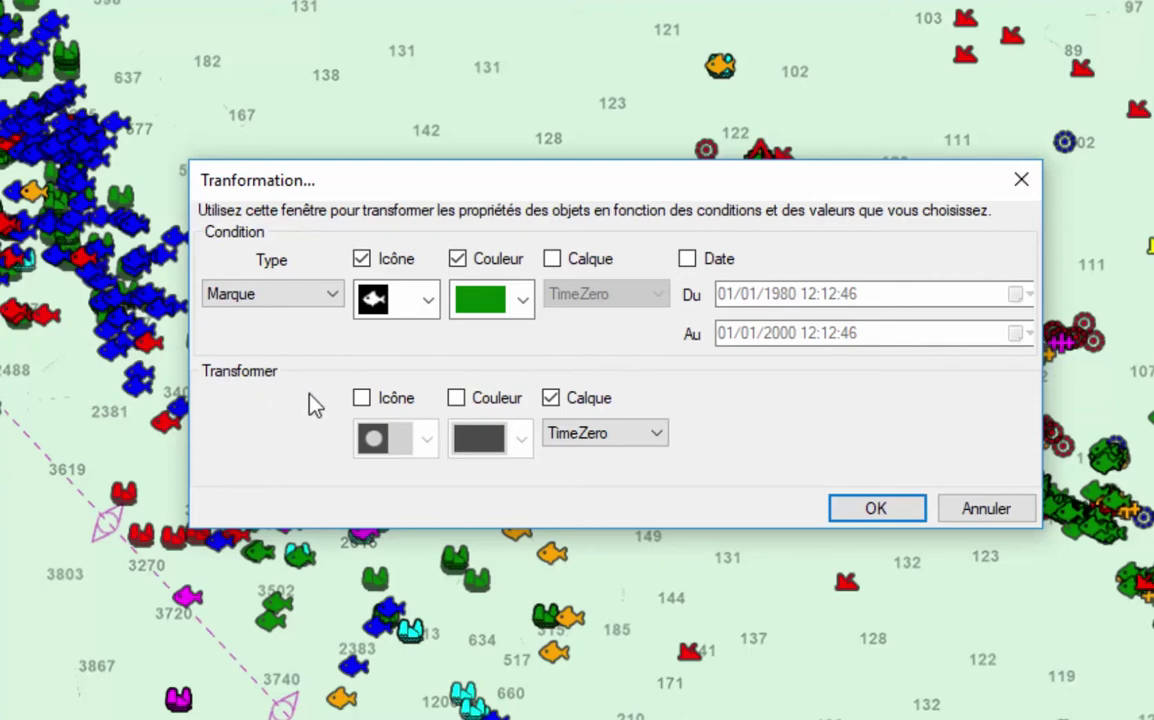
Set the transformation to recolour the matching marks blue without changing their layer, and apply it
left_click(457, 400)
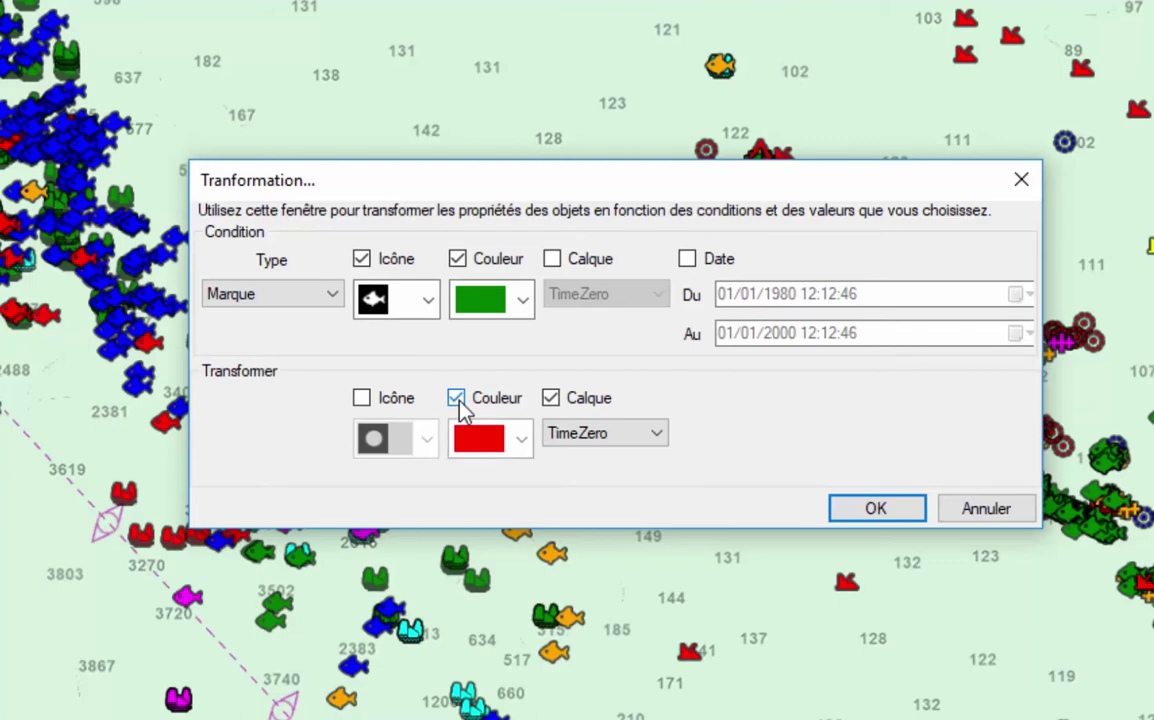
left_click(521, 440)
left_click(497, 510)
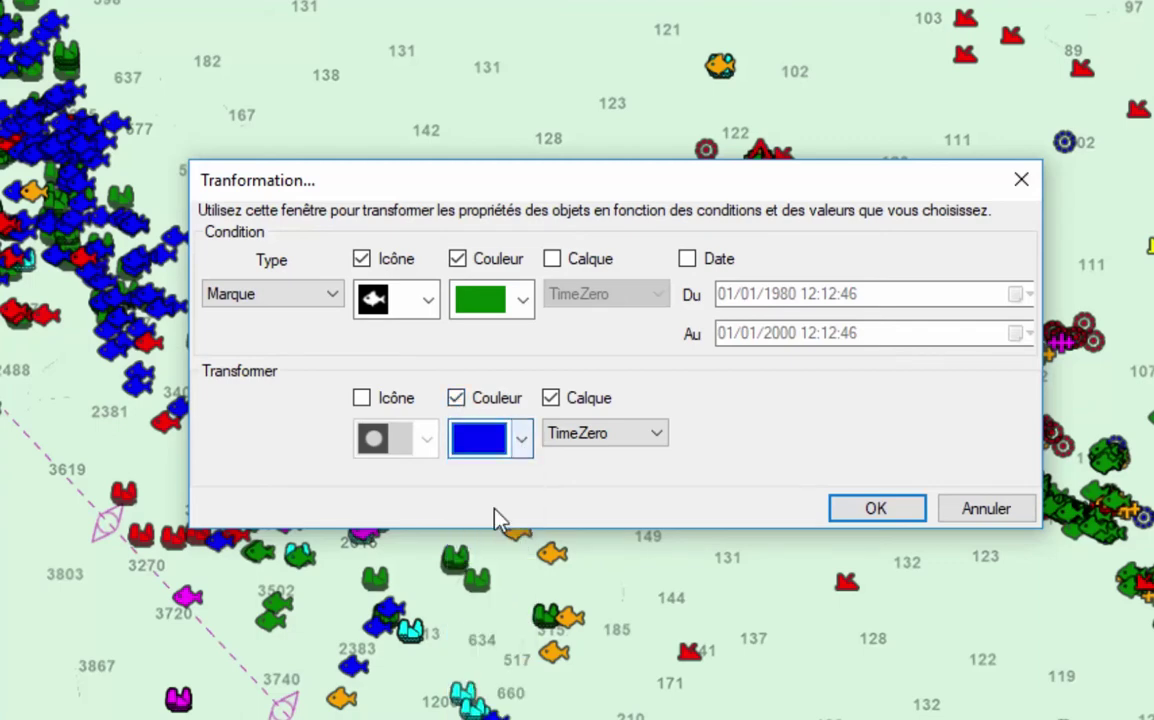
left_click(553, 399)
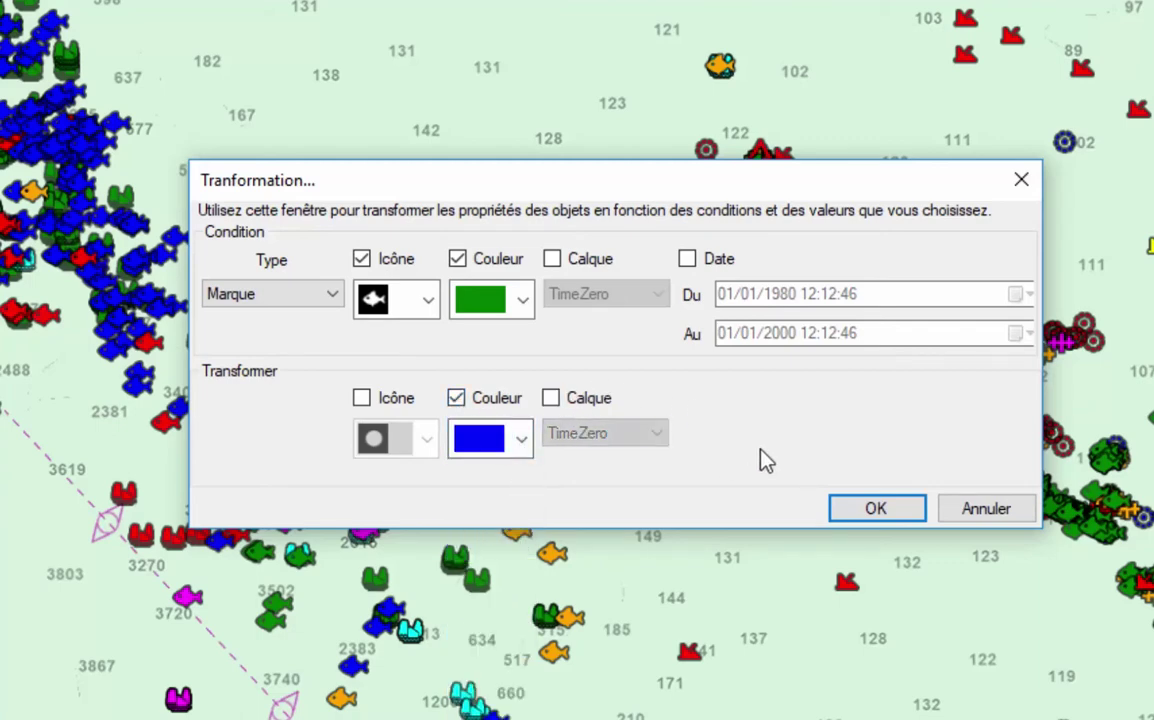
left_click(876, 509)
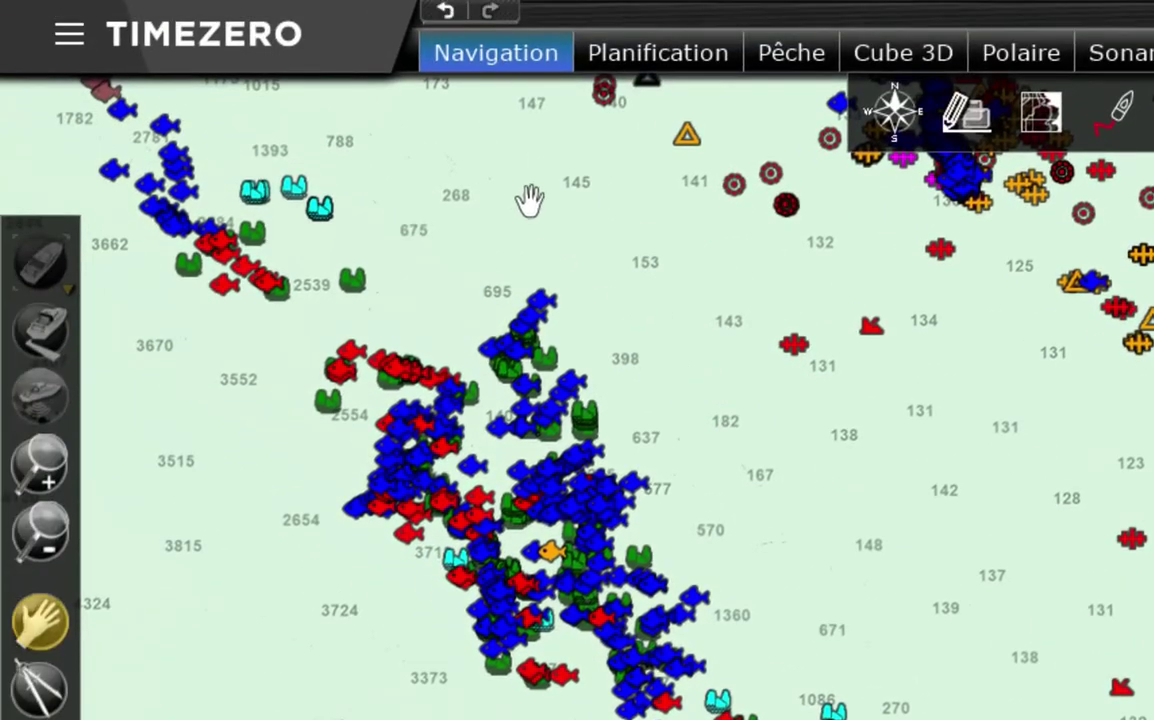
Undo the fish recolouring and reopen the transformation settings, choosing the shipwreck icon as the mark condition
left_click(451, 20)
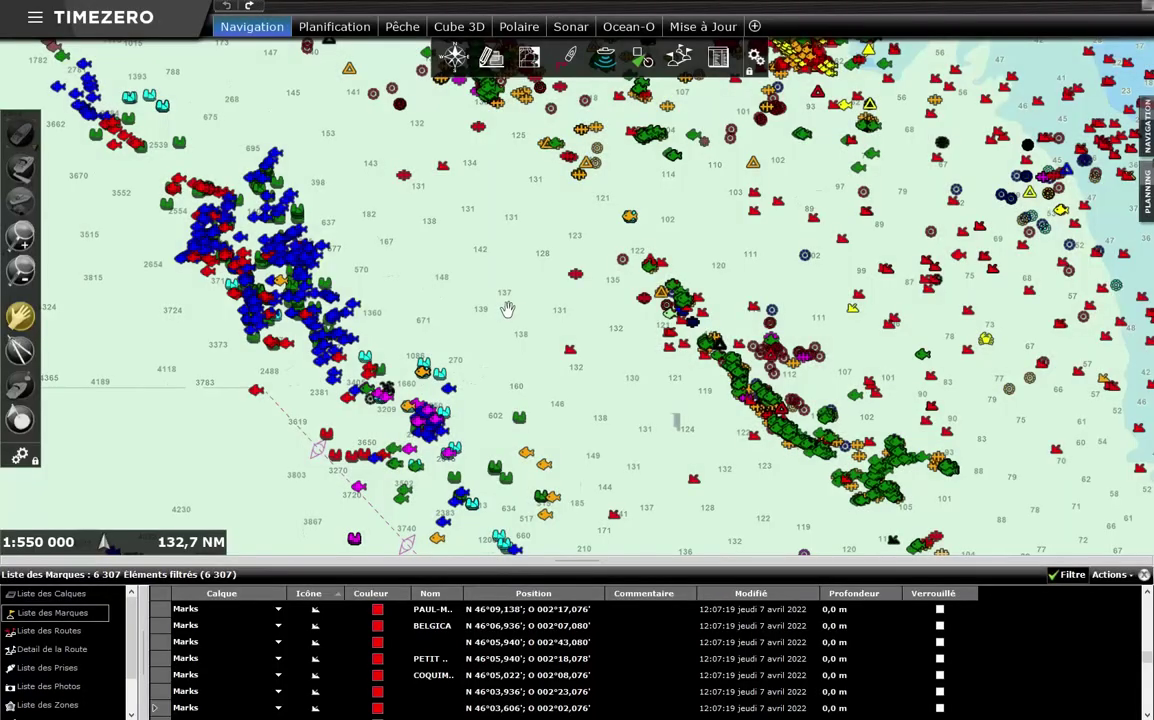
left_click(491, 57)
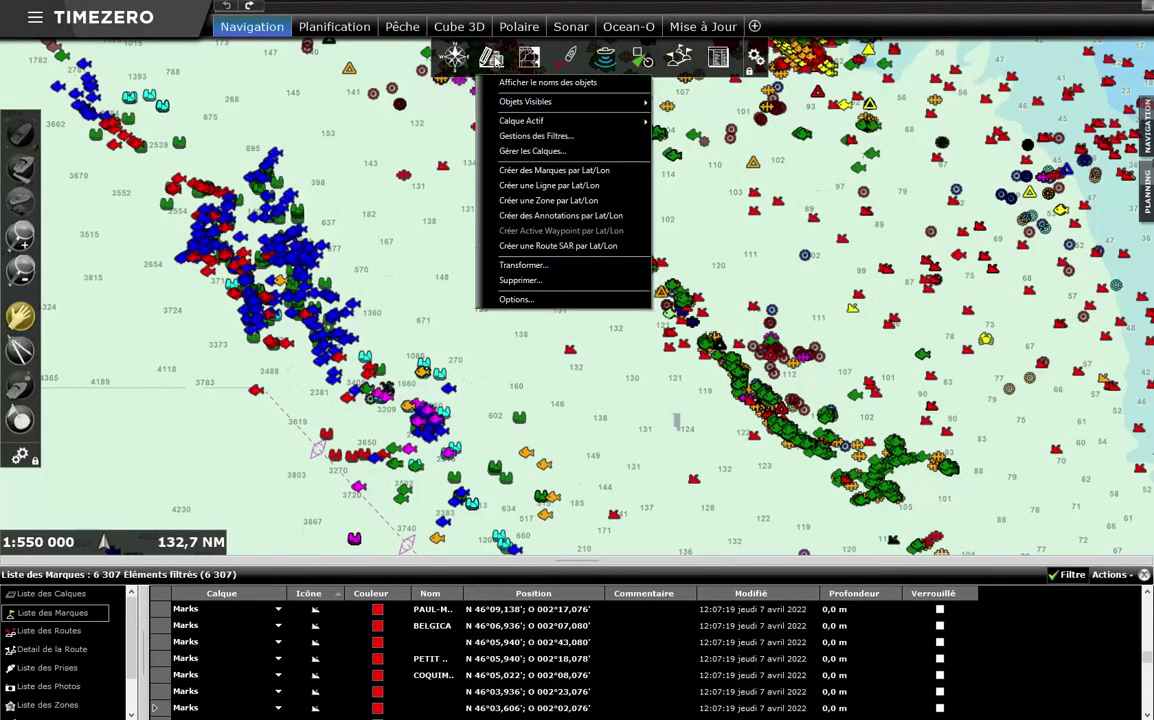
left_click(523, 265)
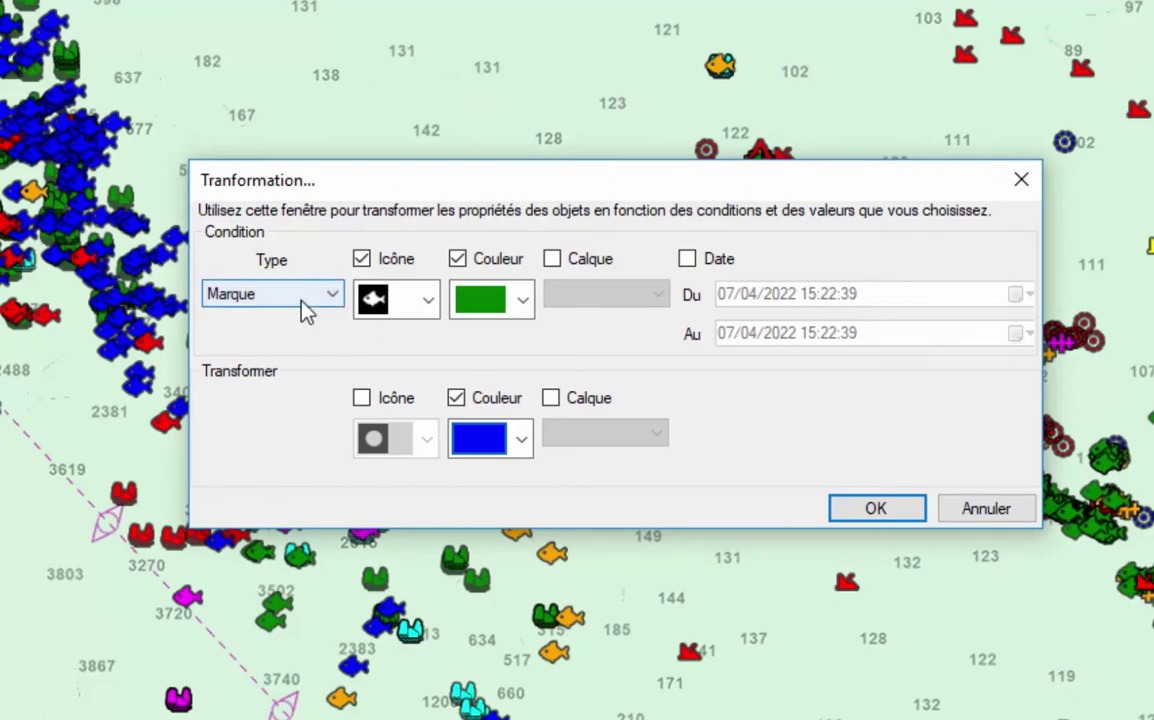
left_click(427, 301)
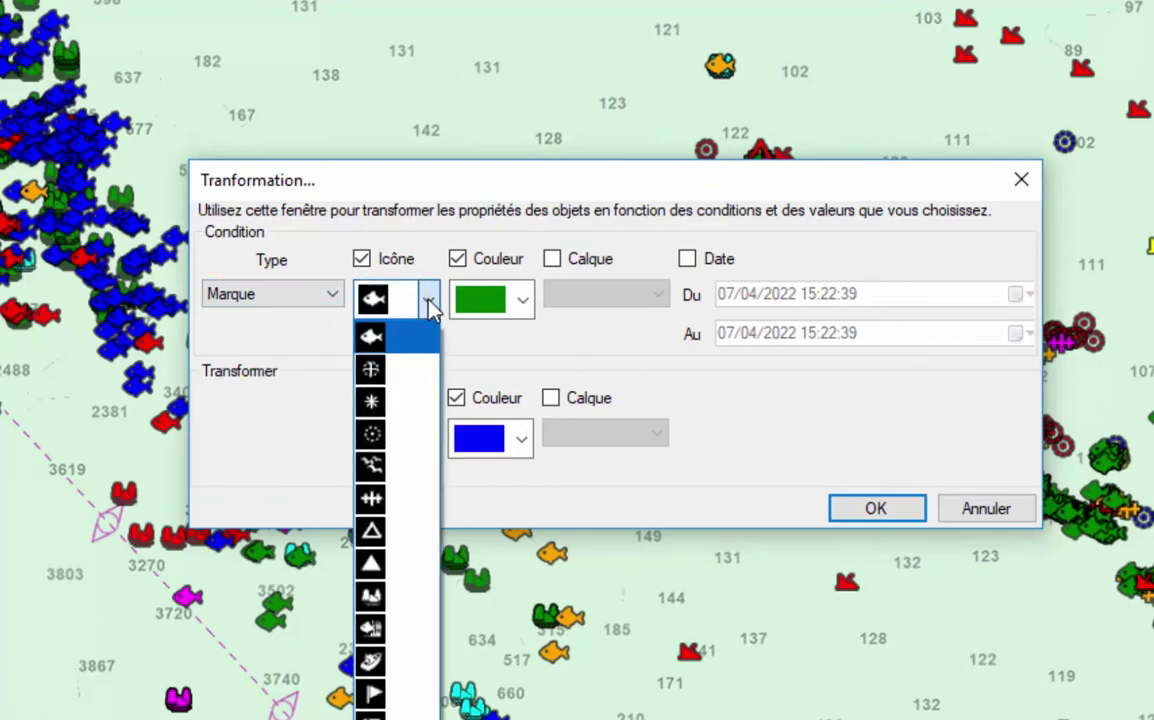
left_click(400, 716)
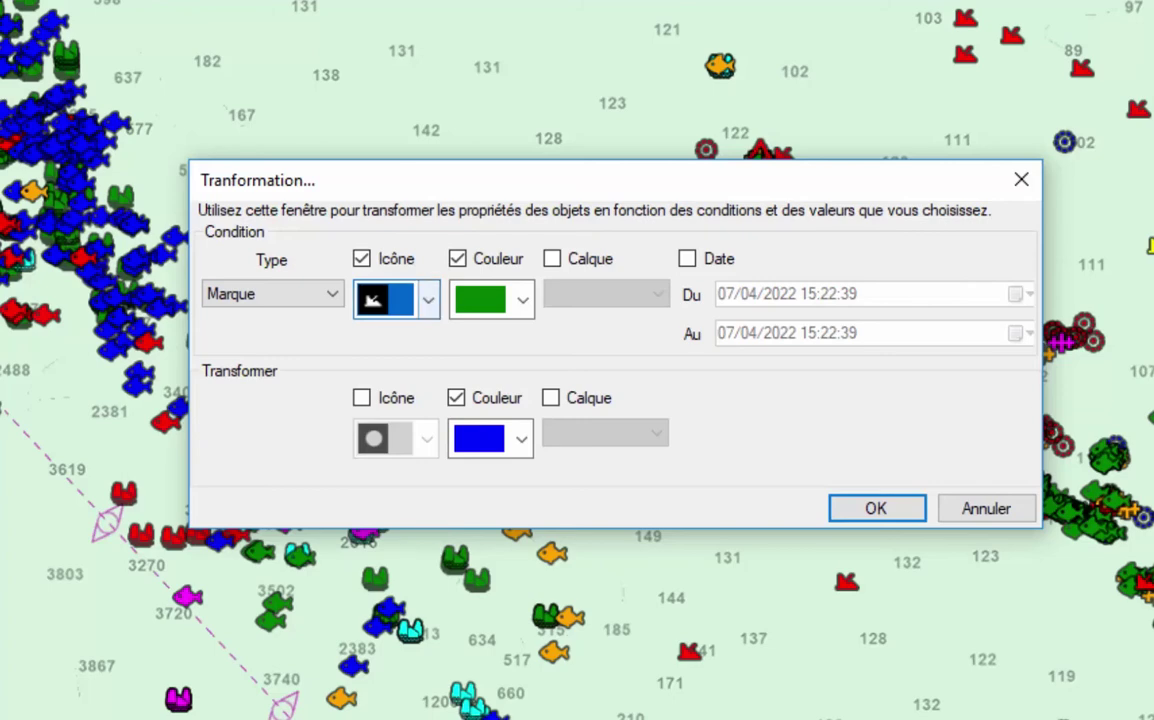
Remove the colour filter from the shipwreck condition and make the transformation change the layer instead of the colour
left_click(457, 259)
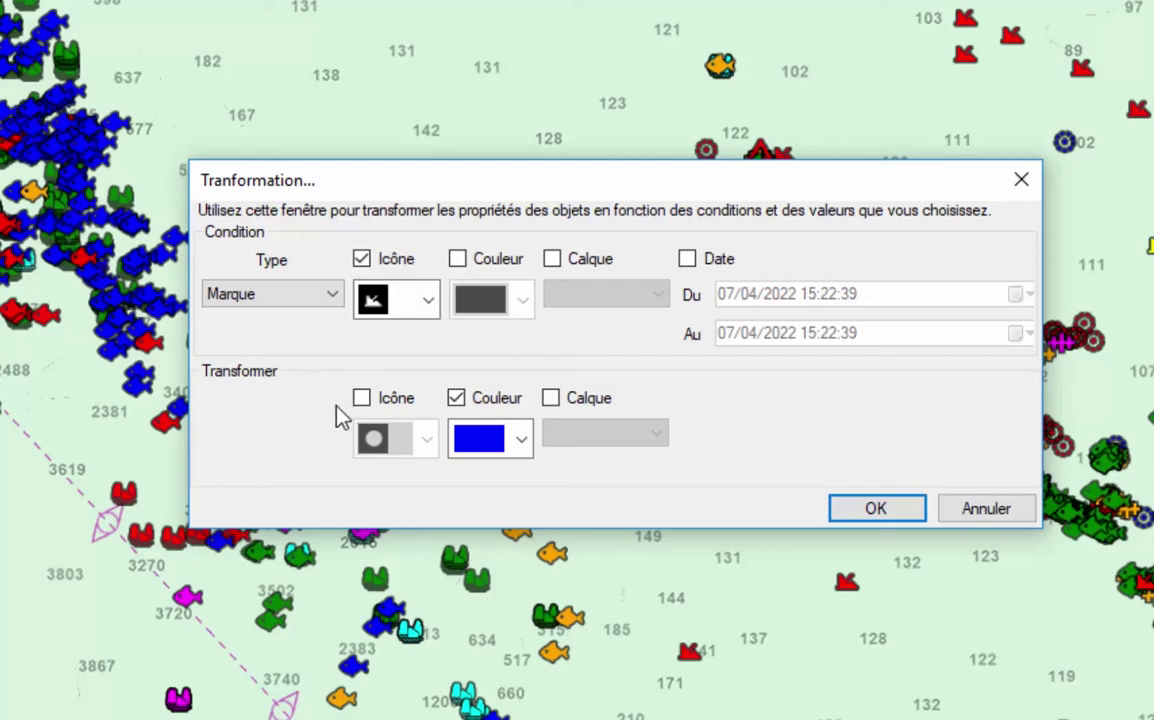
left_click(458, 399)
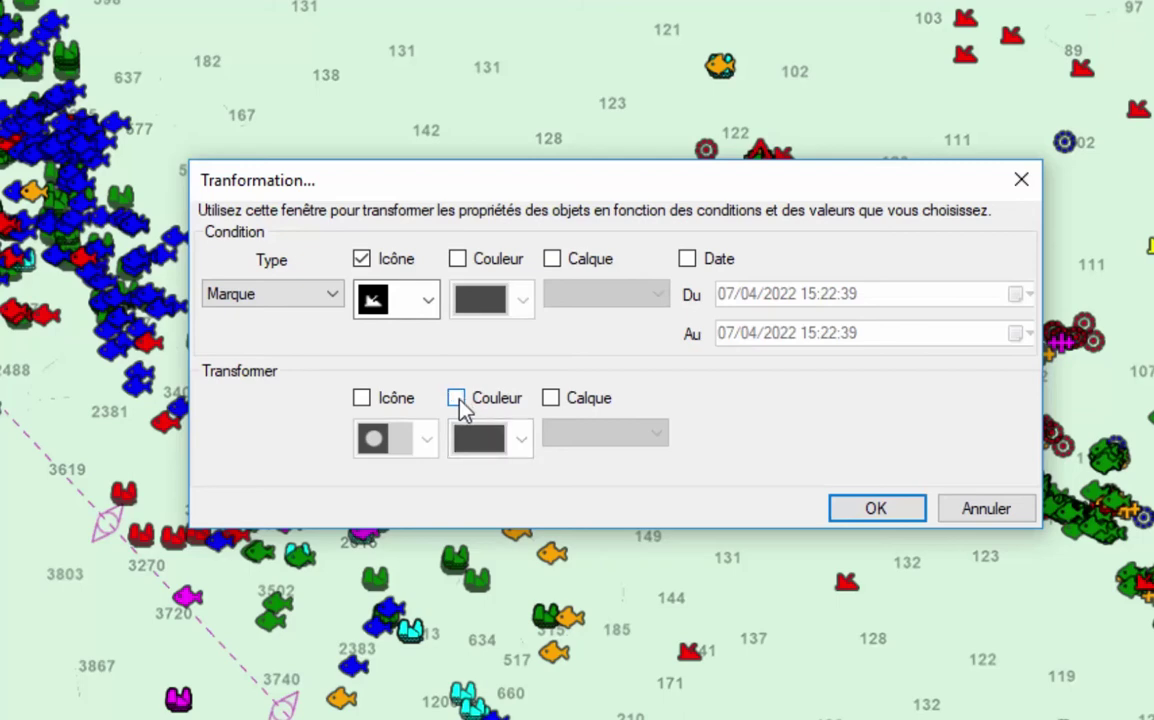
left_click(553, 402)
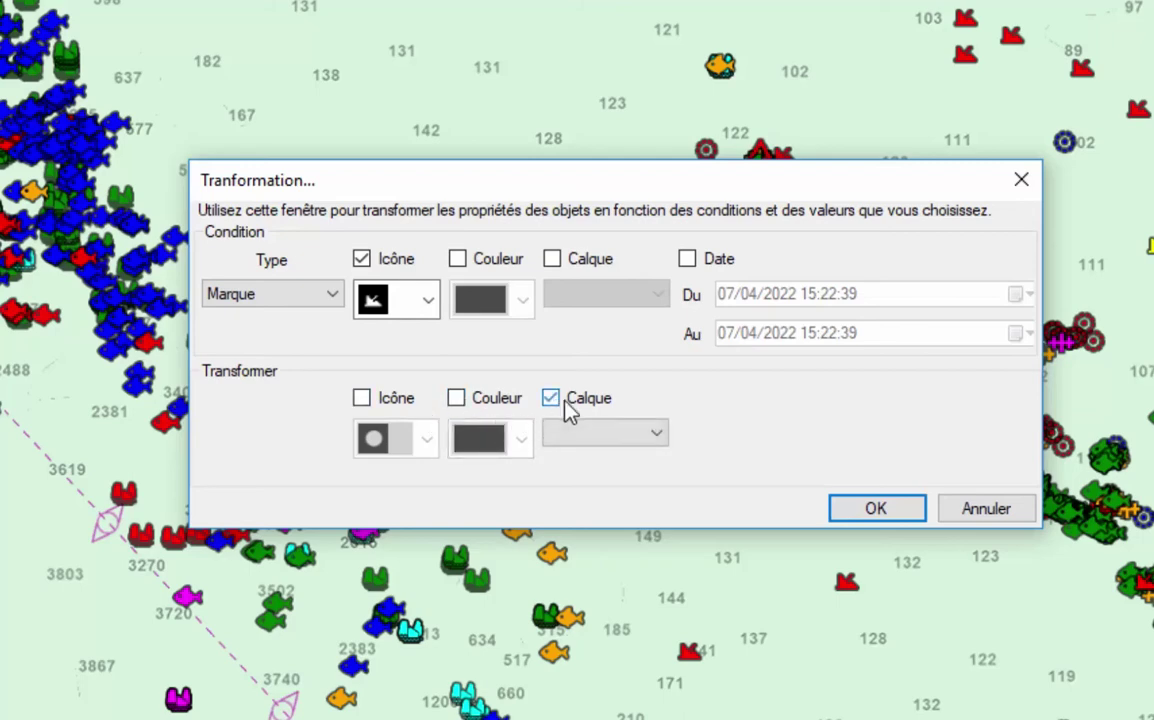
Create a new layer named Epaves as the transformation's target layer and apply the transformation
left_click(657, 433)
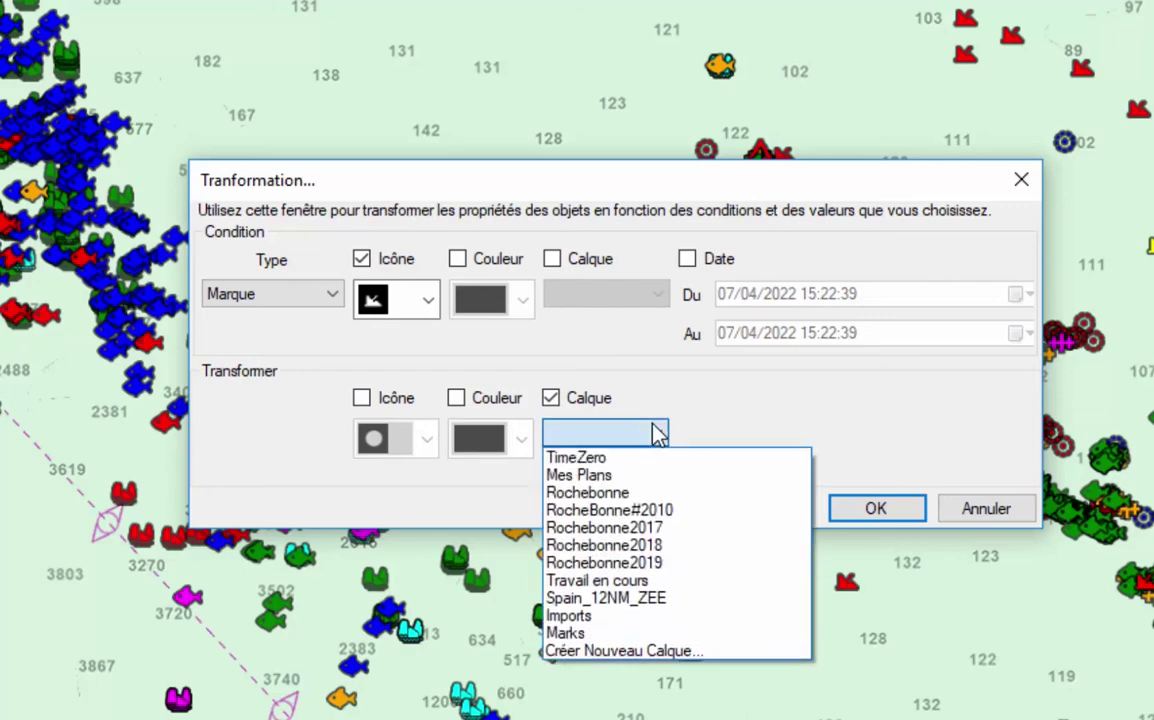
left_click(653, 651)
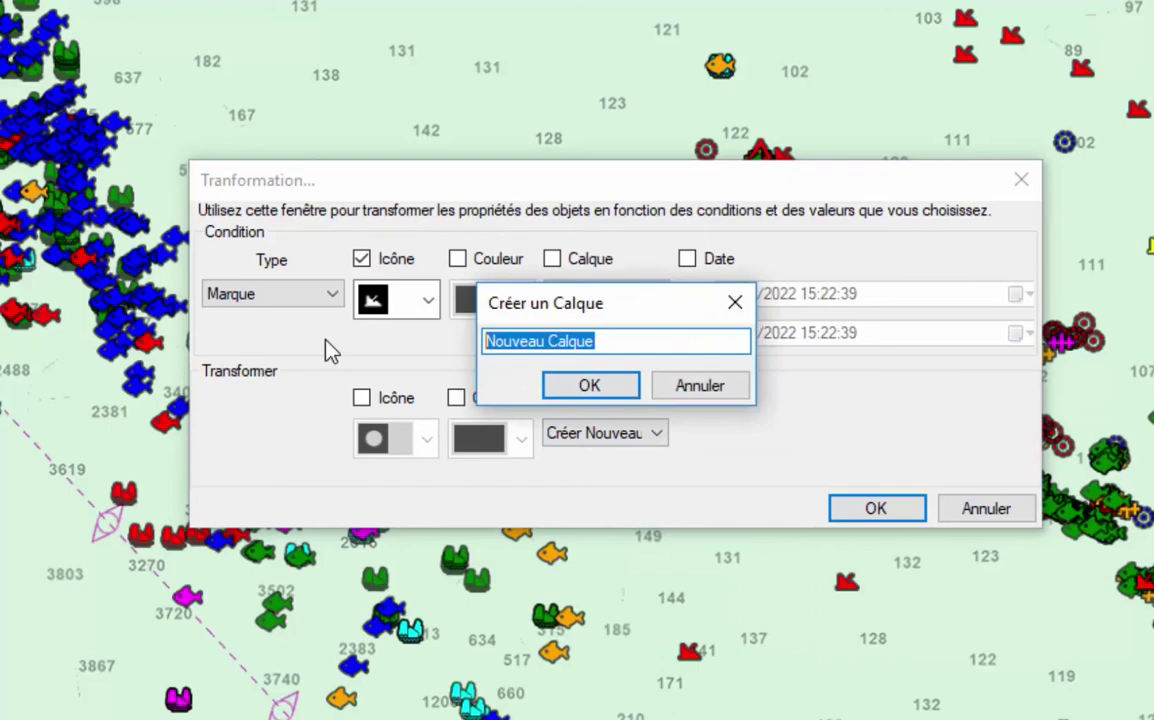
type("Epave")
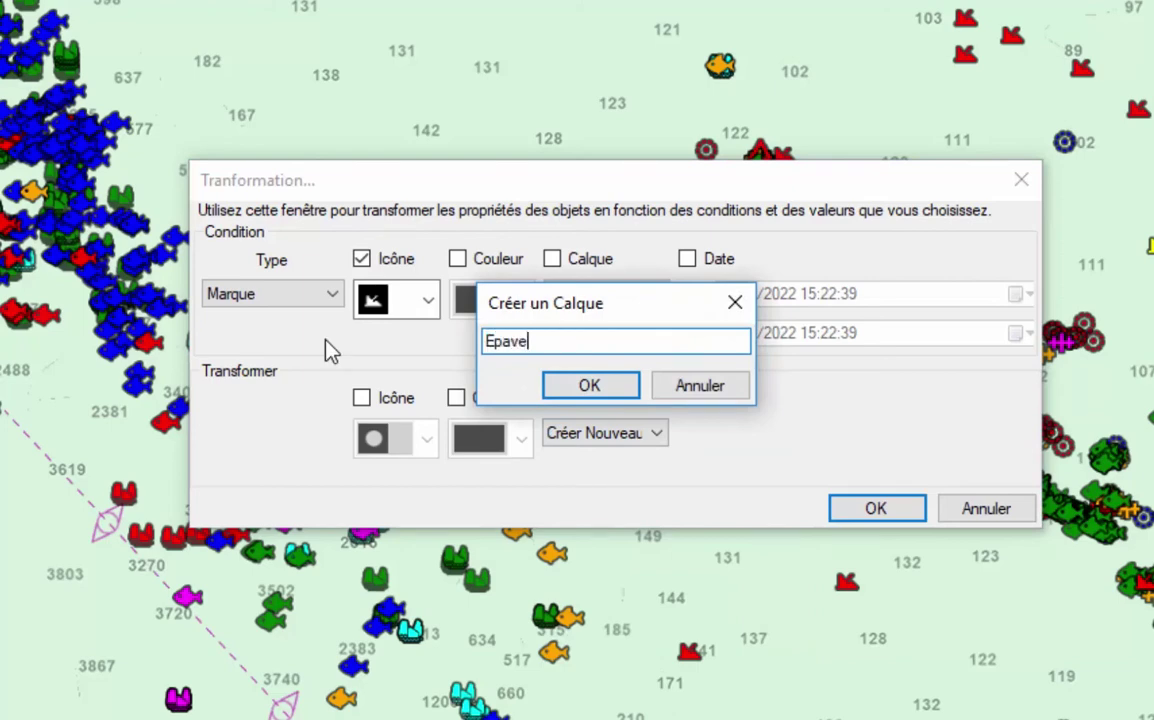
type("s")
left_click(618, 389)
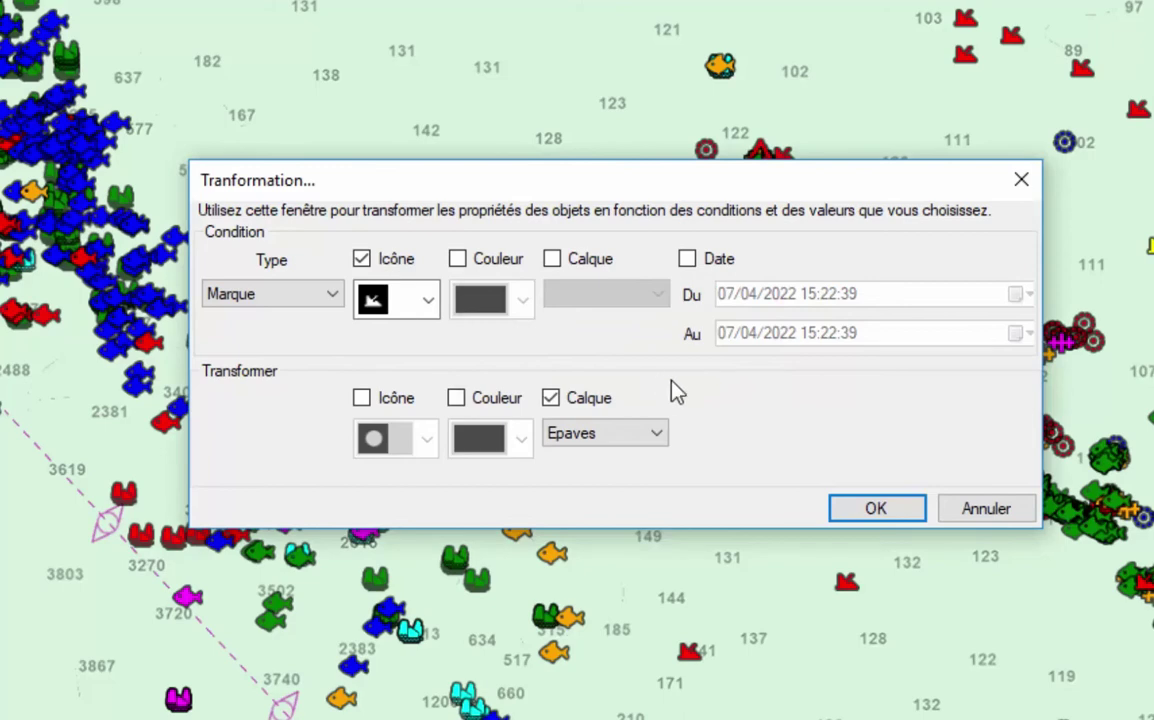
left_click(905, 516)
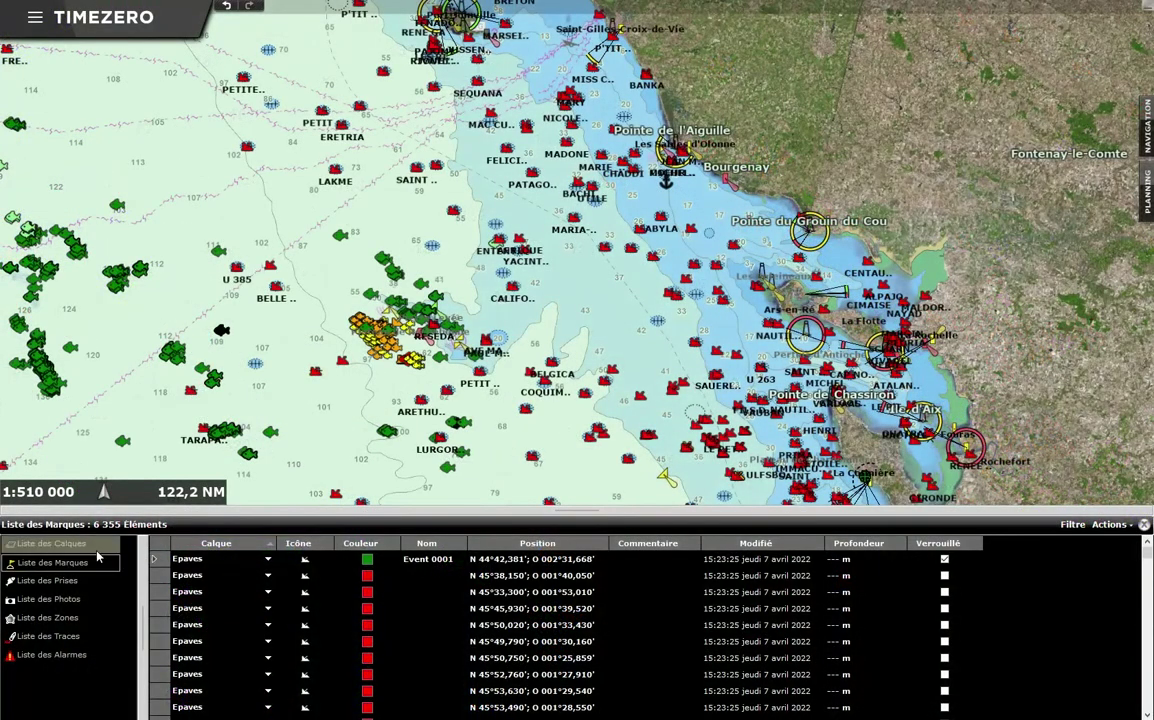
Display the list of layers, toggle the Epaves layer's visibility to check its marks, and leave the layer hidden
left_click(89, 550)
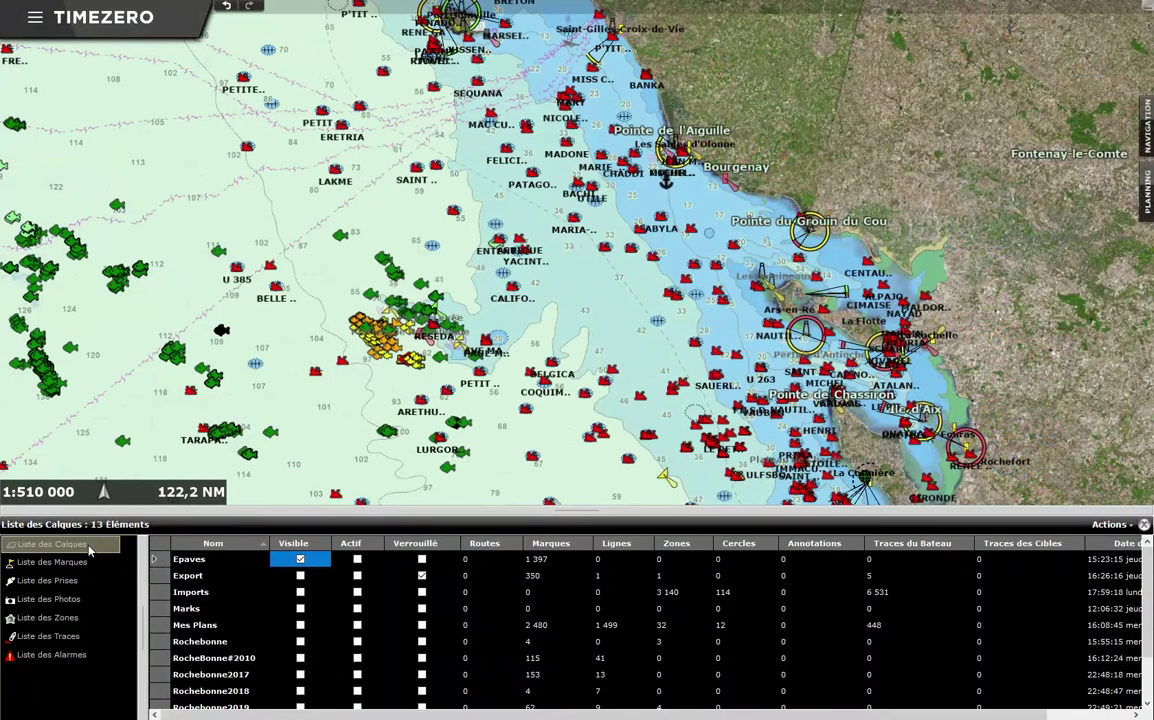
left_click(300, 561)
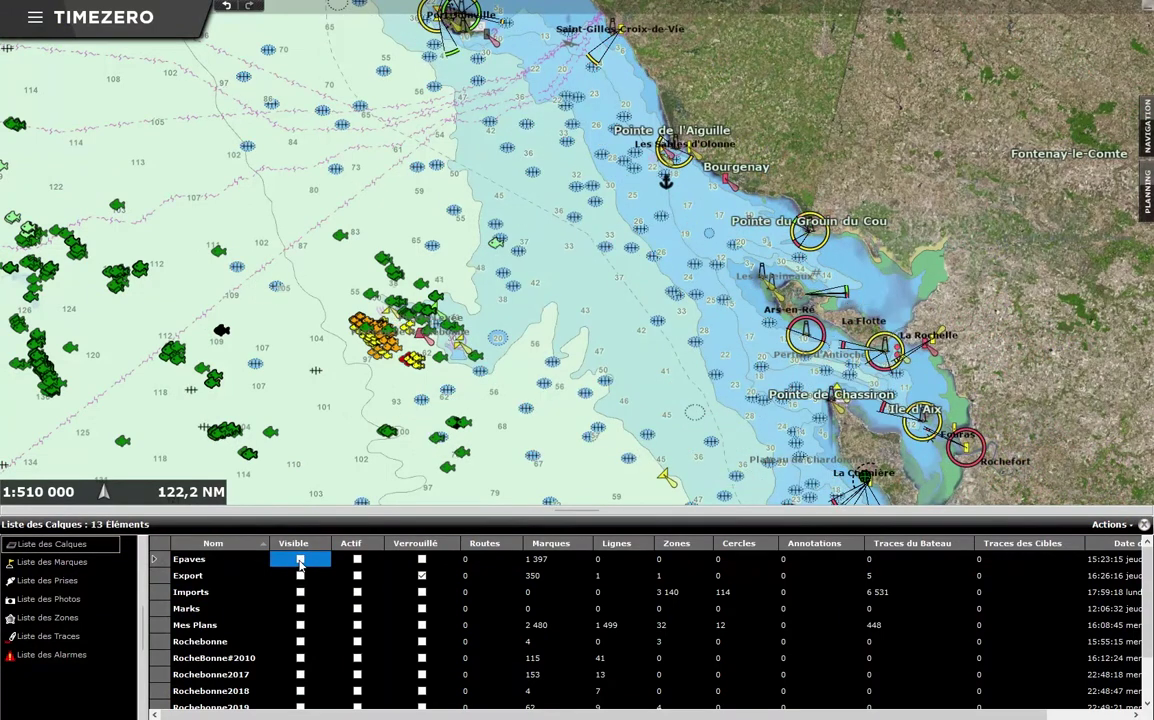
left_click(300, 561)
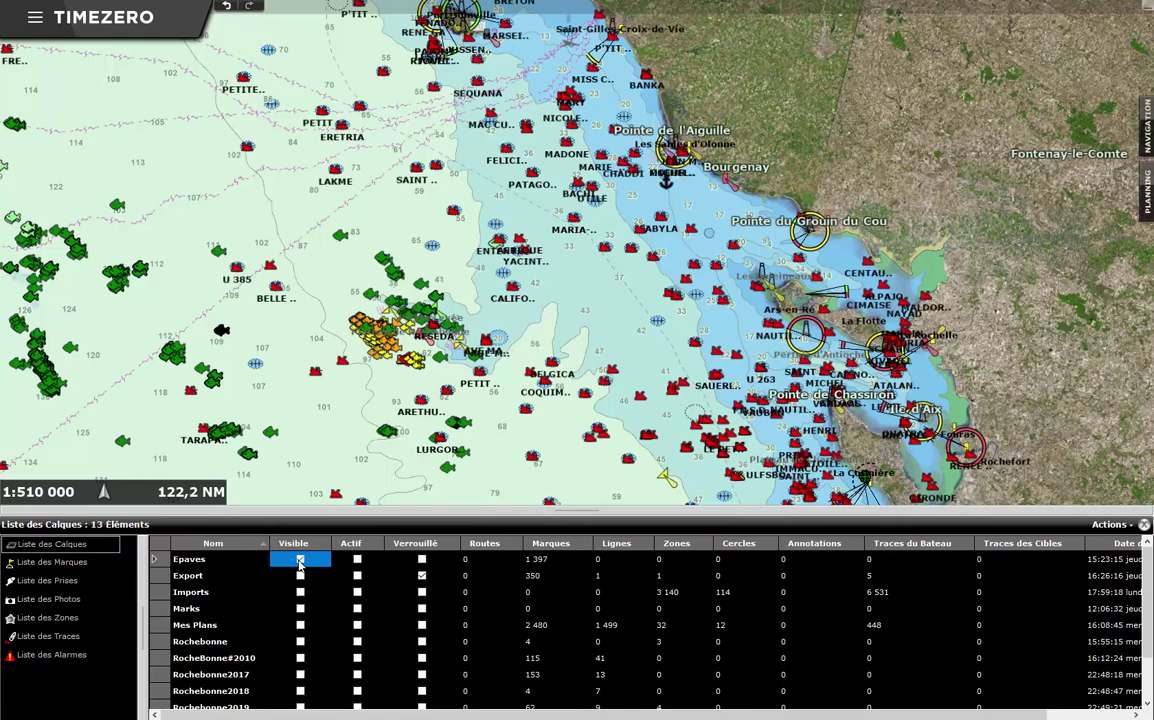
left_click(300, 561)
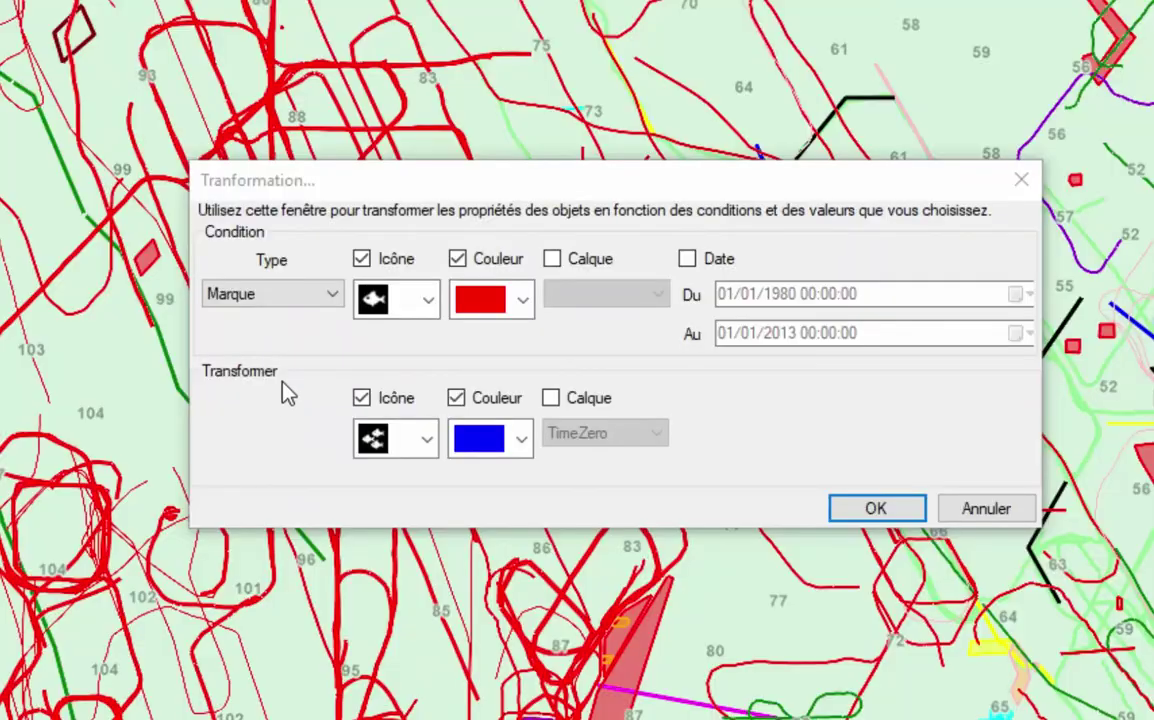
Set the transformation condition to Trace objects without a colour filter, dated from 01/01/1980 to 01/01/2013
left_click(289, 302)
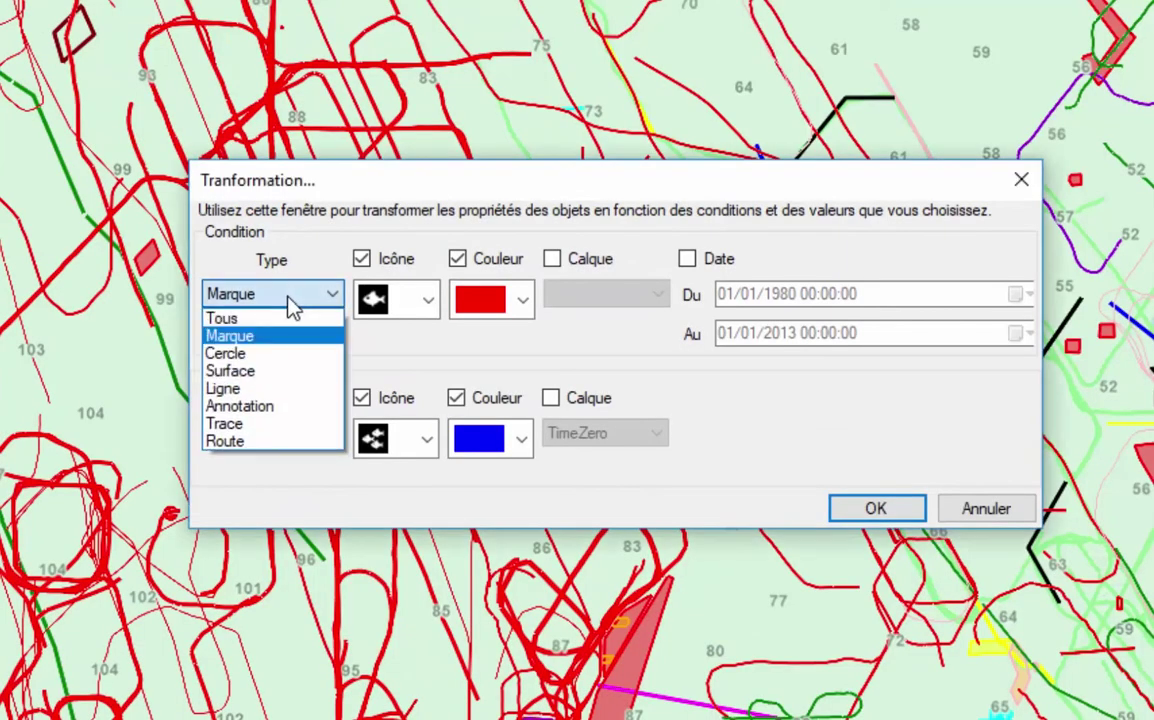
left_click(275, 430)
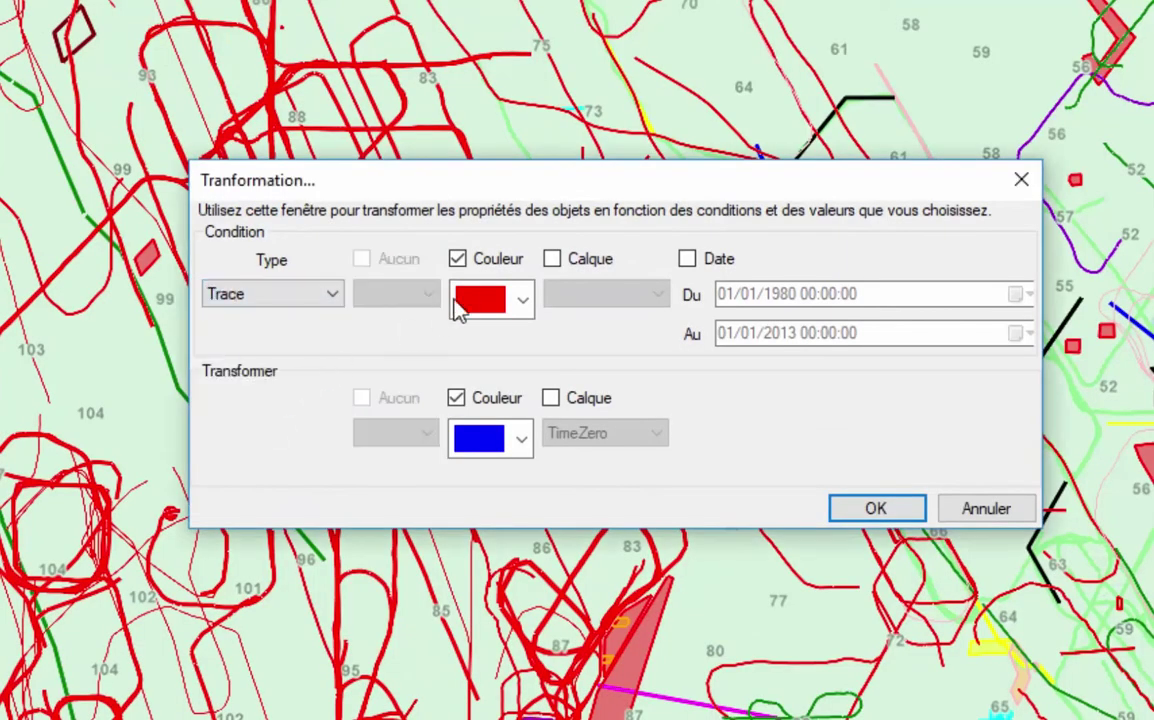
left_click(458, 260)
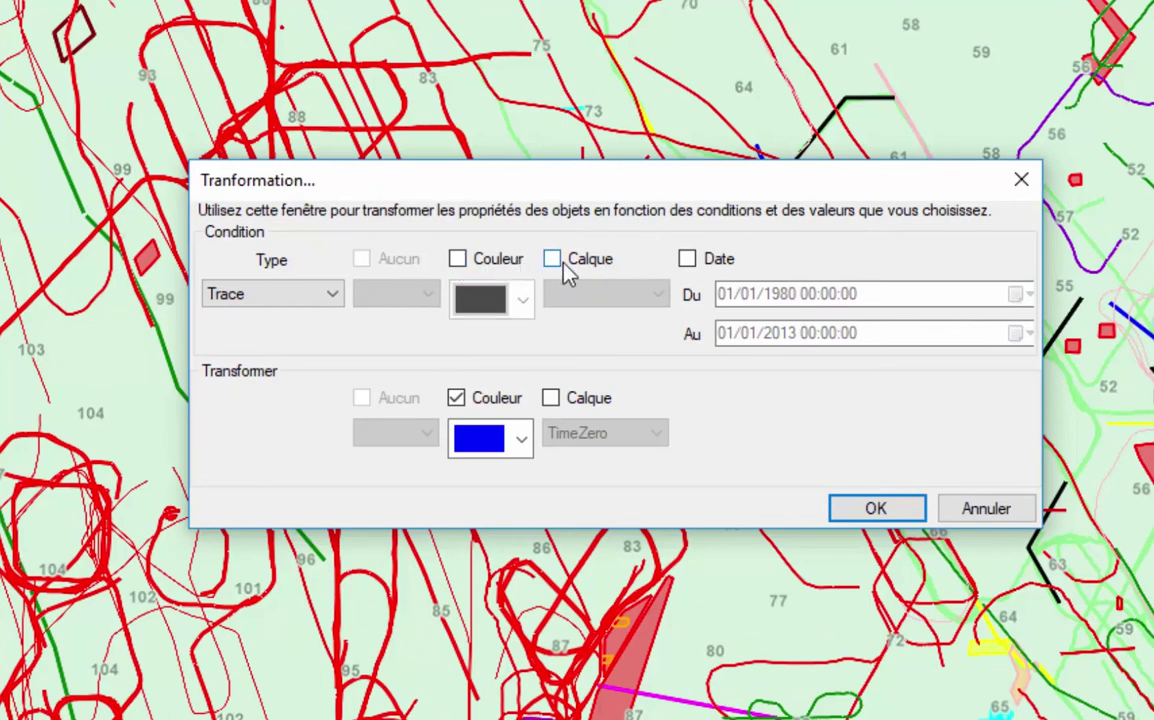
left_click(692, 262)
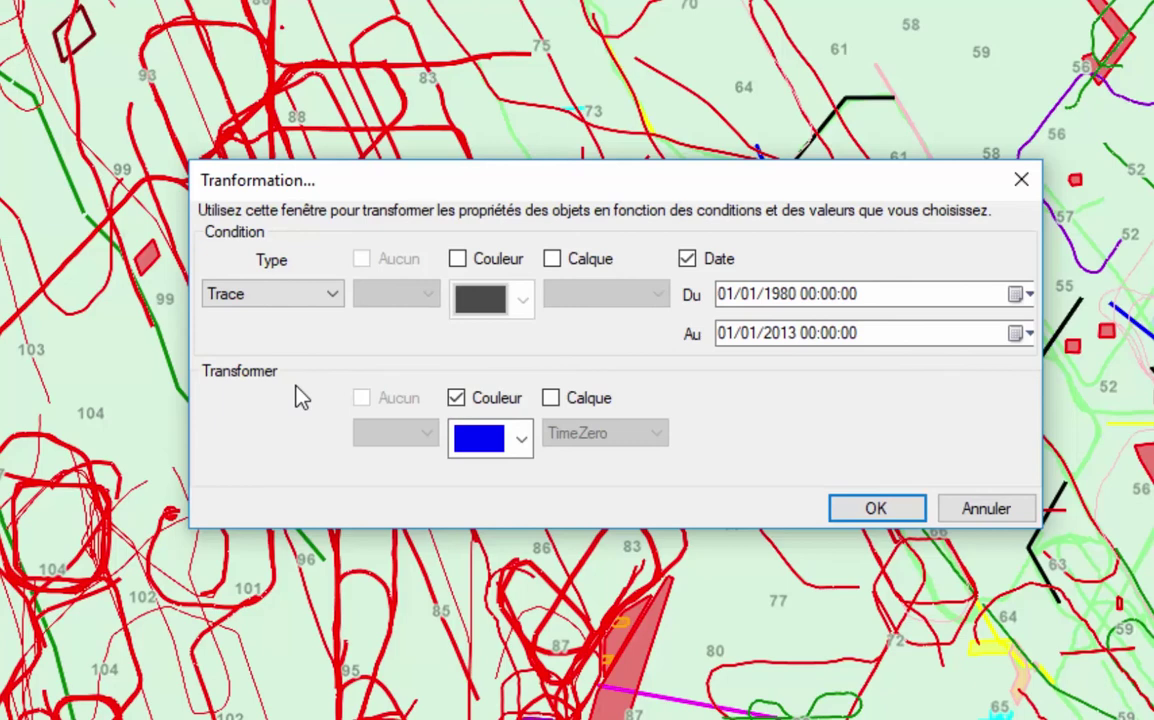
Set the transformation colour for the matching tracks to orange
left_click(455, 399)
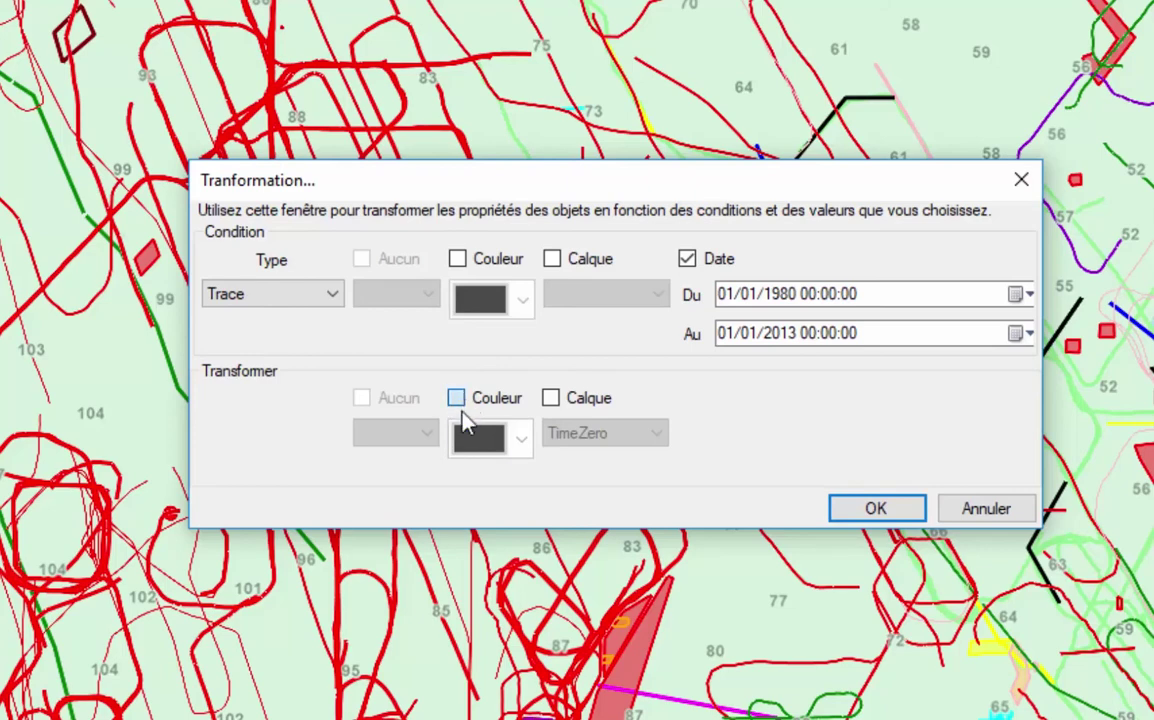
left_click(457, 400)
left_click(519, 438)
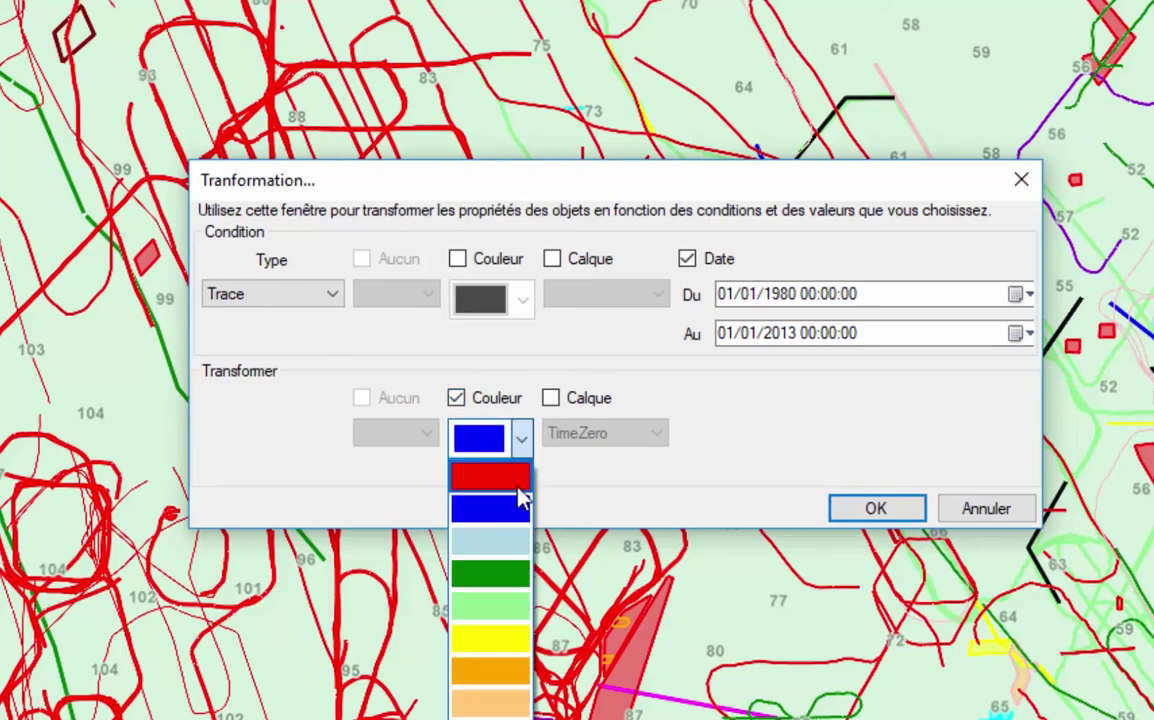
left_click(522, 673)
Include a layer change to Anciennes Traces in the transformation and apply it to the matching tracks
left_click(551, 399)
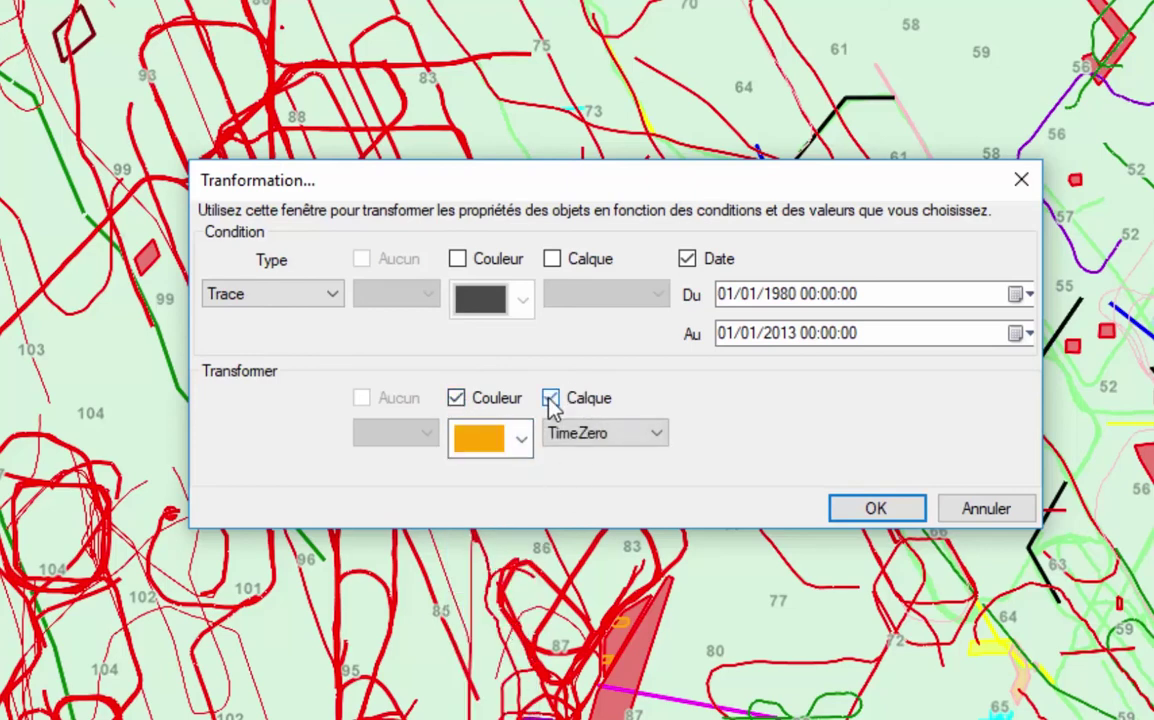
left_click(656, 434)
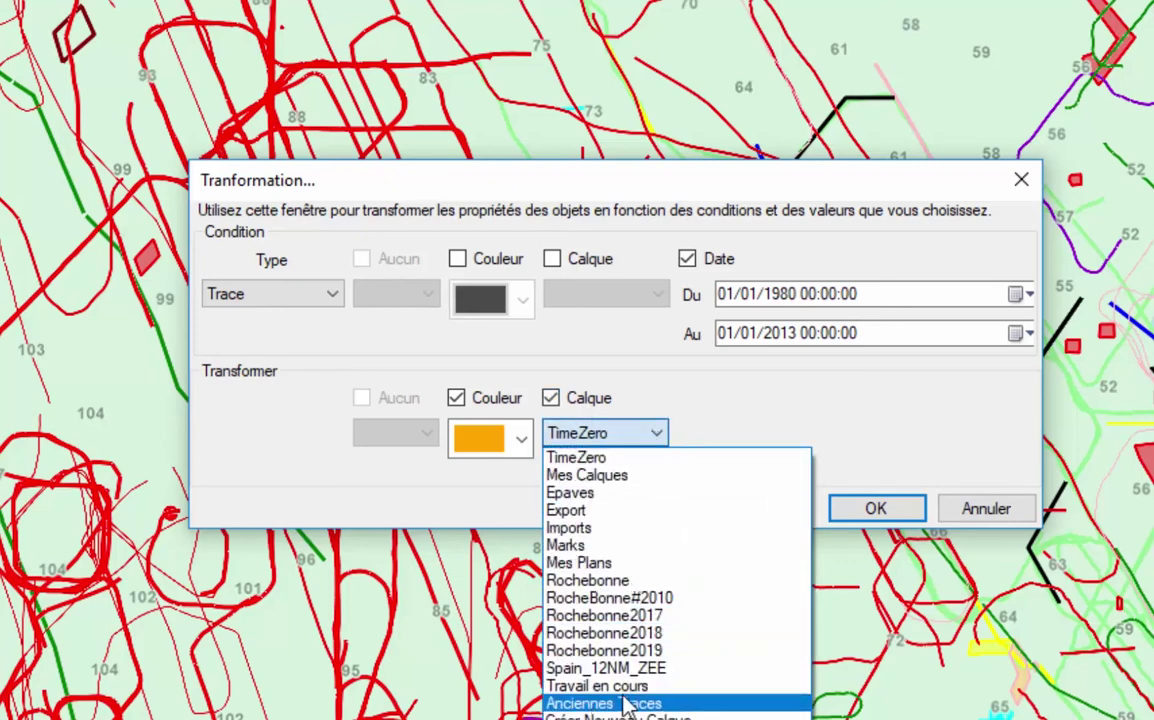
left_click(709, 706)
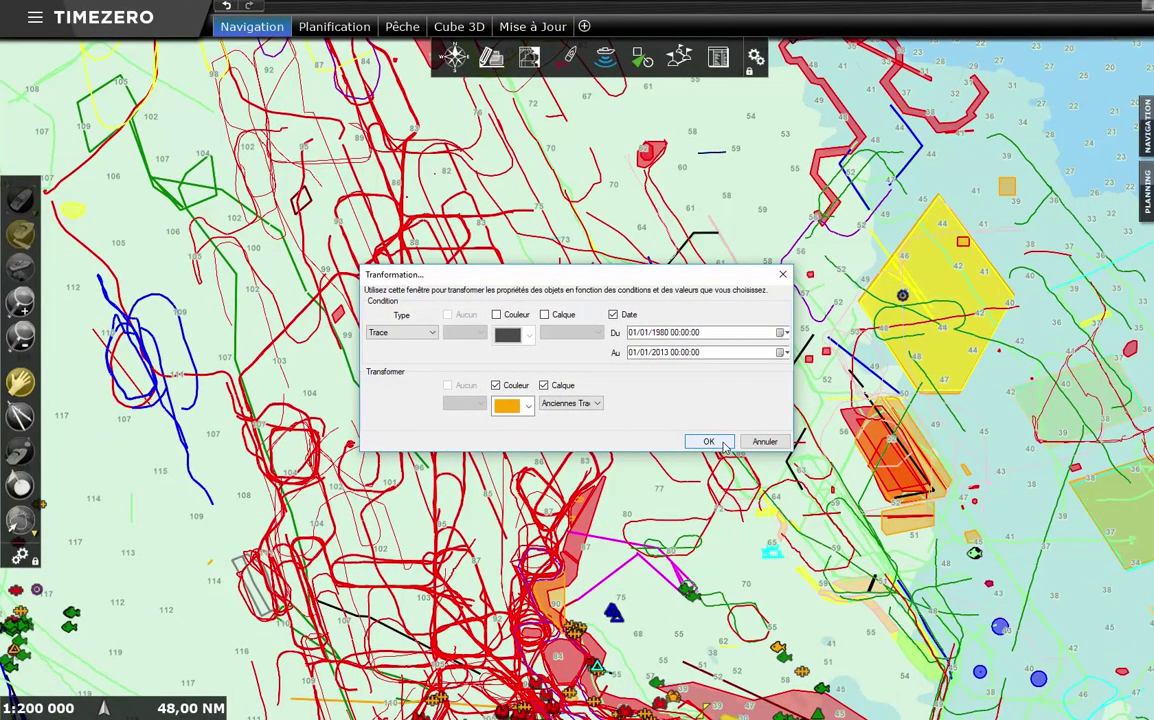
left_click(722, 444)
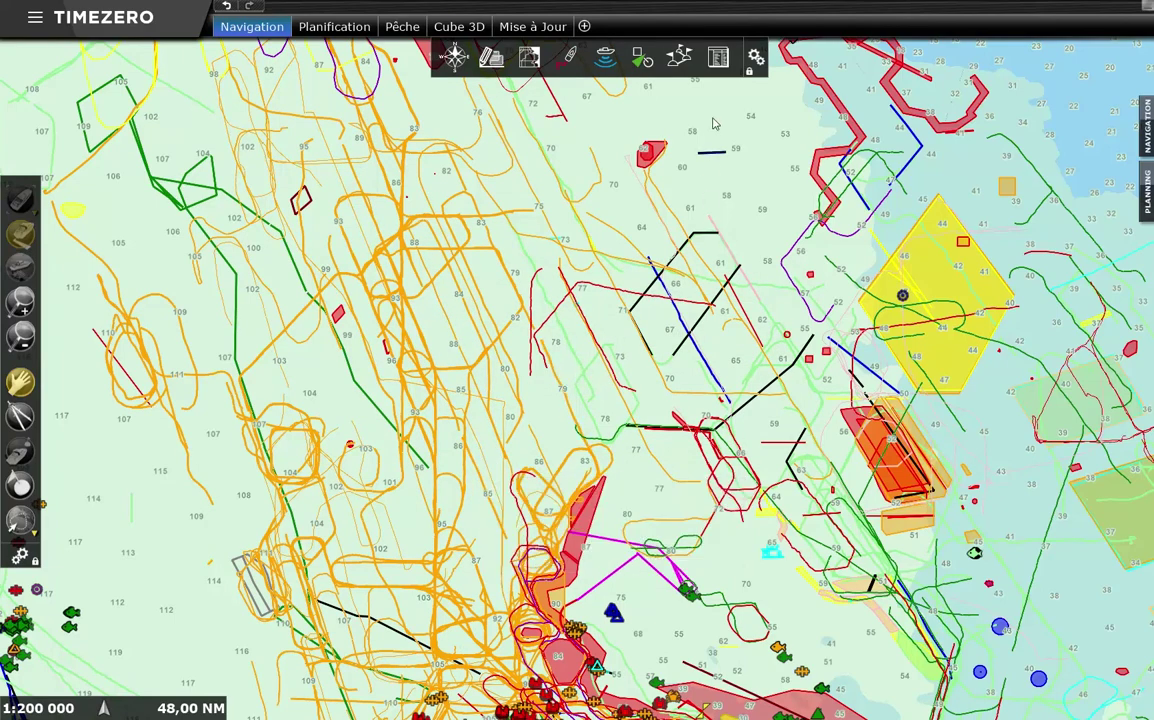
Display the list of layers and check the Anciennes Traces layer's content by hiding it and showing it again
left_click(731, 64)
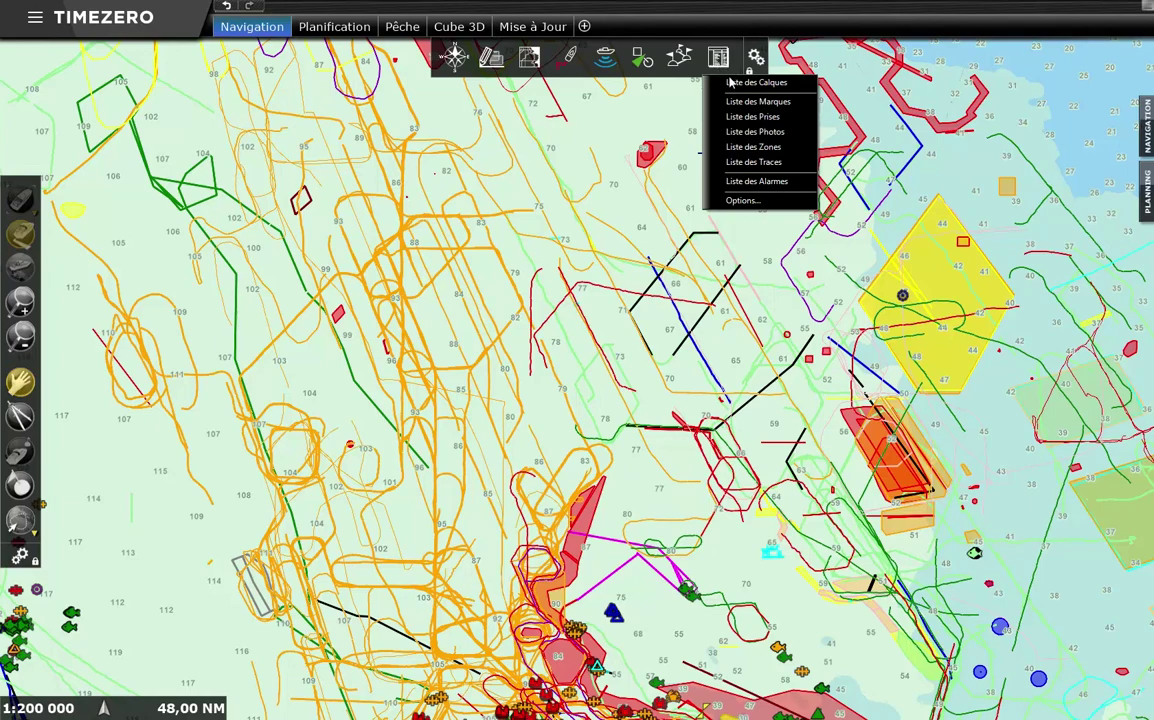
left_click(733, 84)
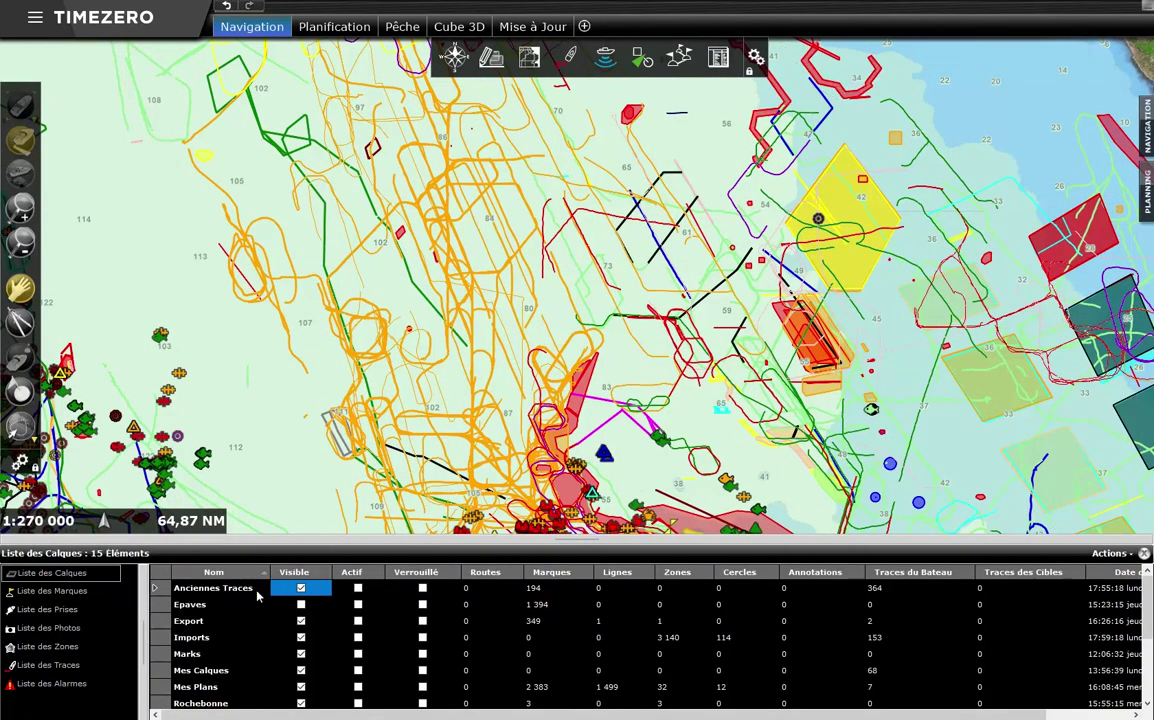
left_click(301, 589)
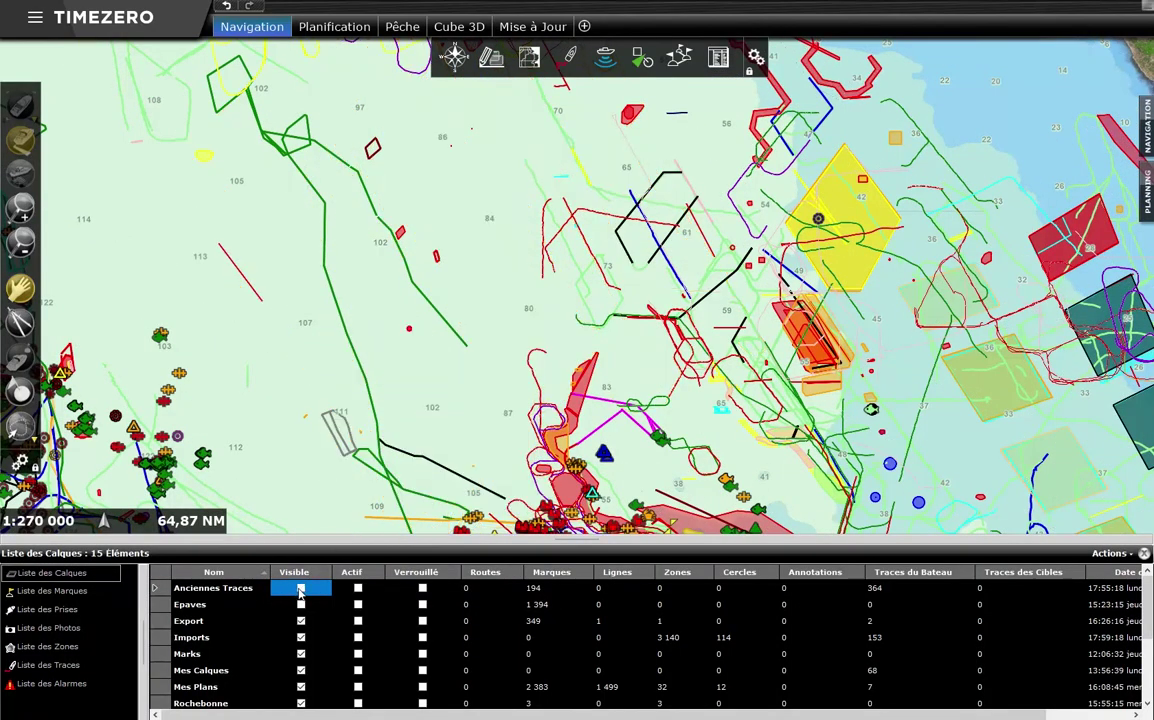
left_click(300, 589)
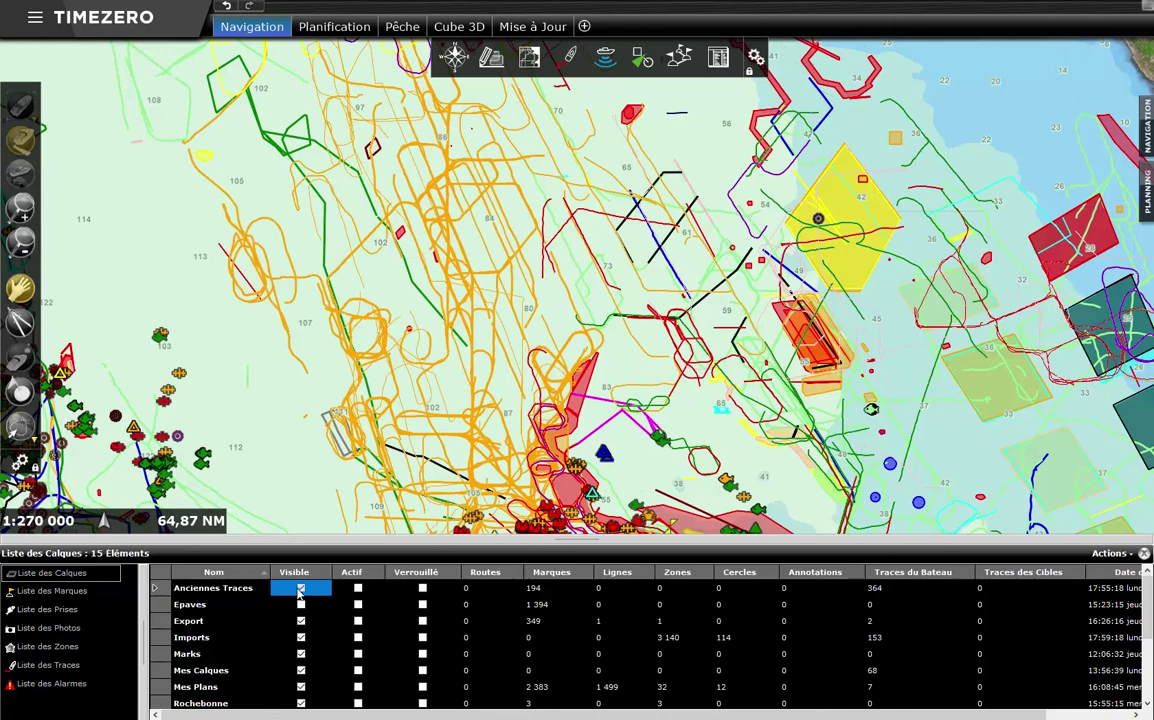